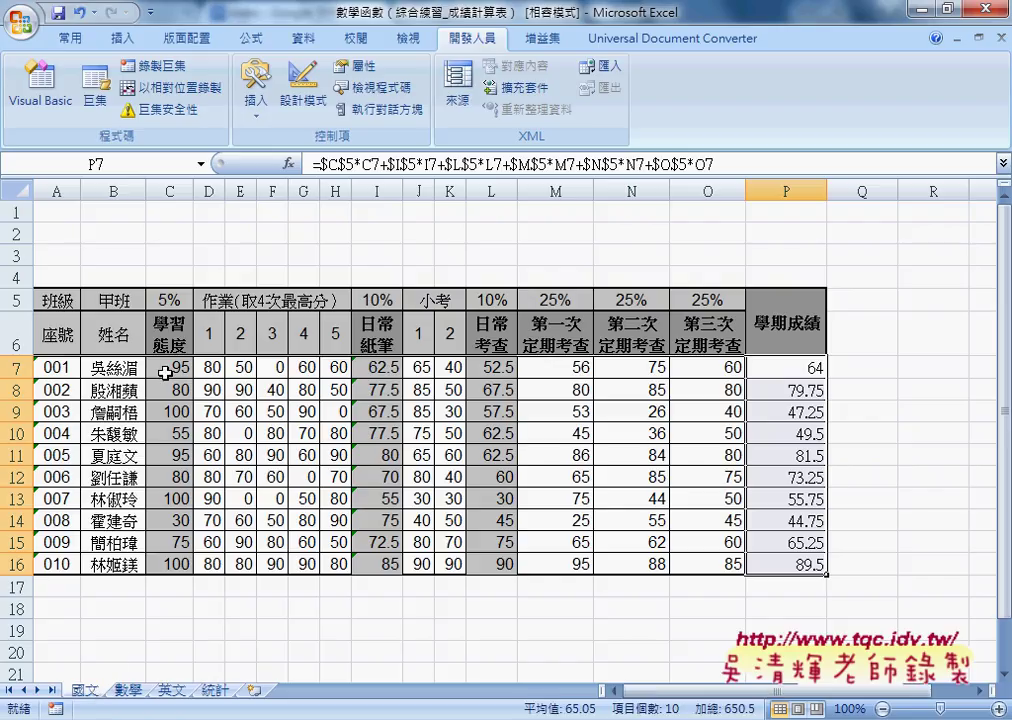
- Copy I7's formula =(SUM(D7:H7)-MIN(D7:H7))/4 from the formula bar, leaving the cell unchanged
click(376, 367)
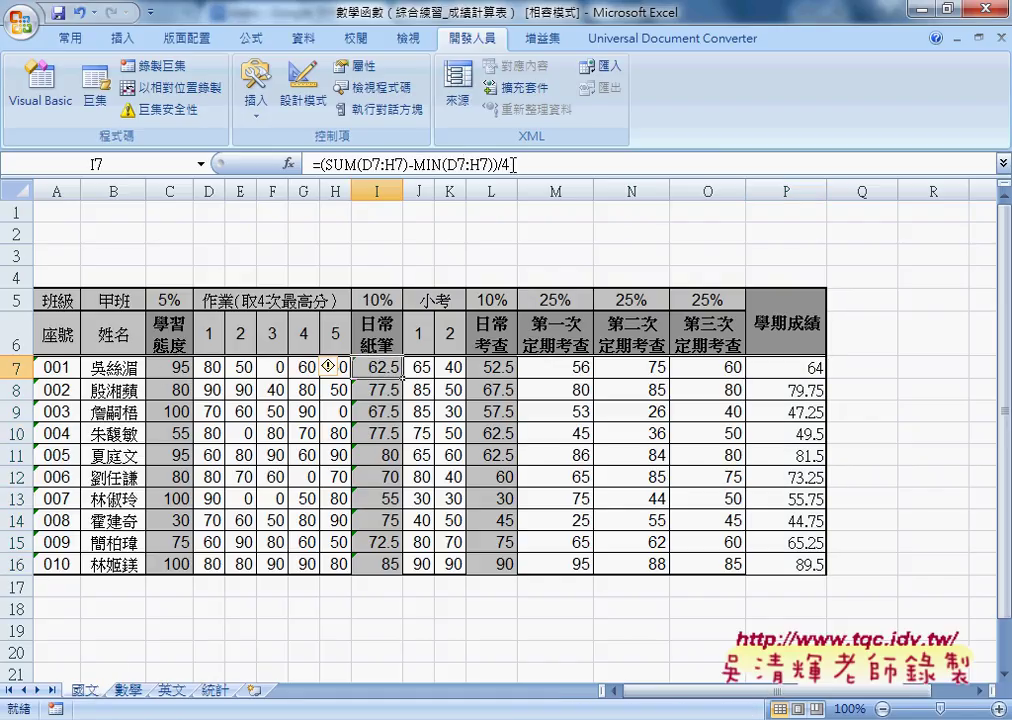
drag(510, 163, 312, 163)
right_click(384, 167)
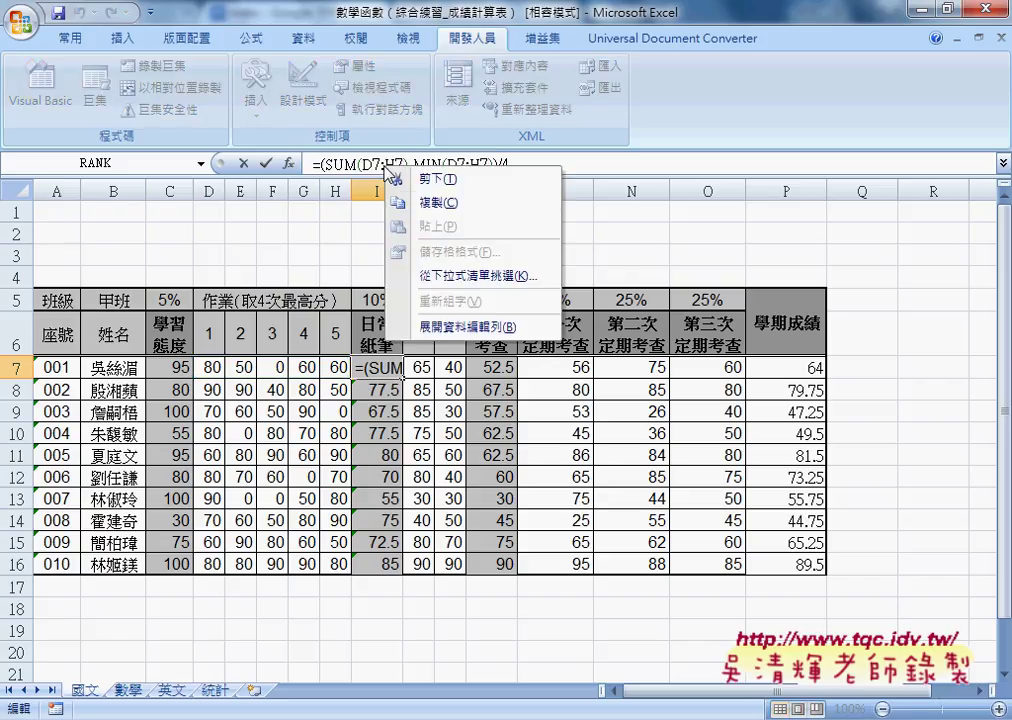
click(400, 140)
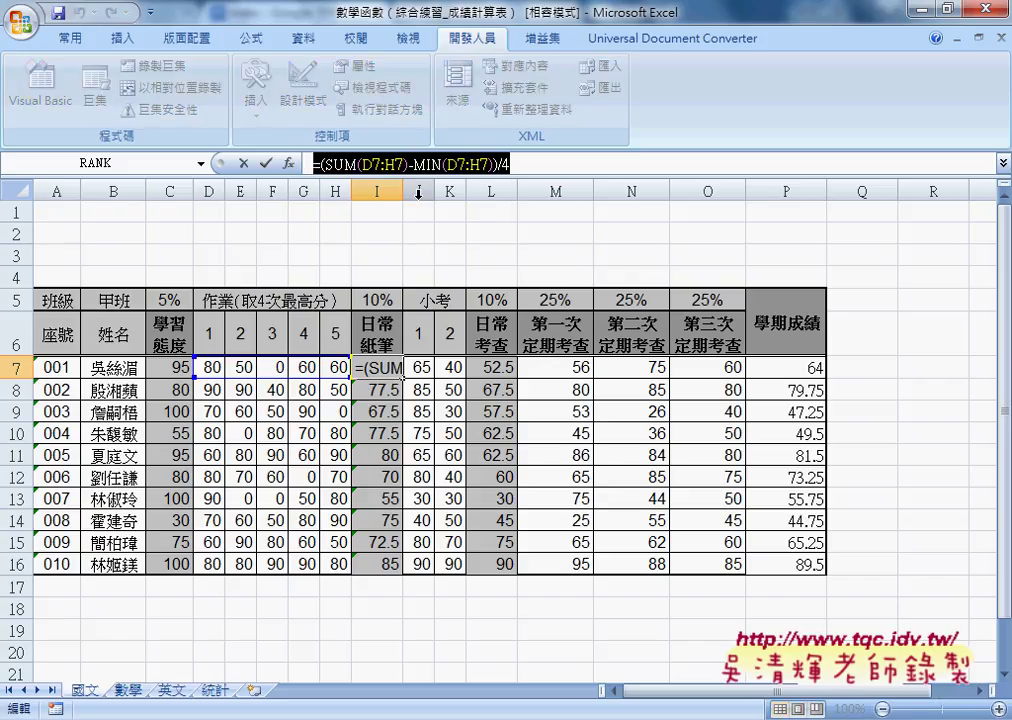
click(242, 164)
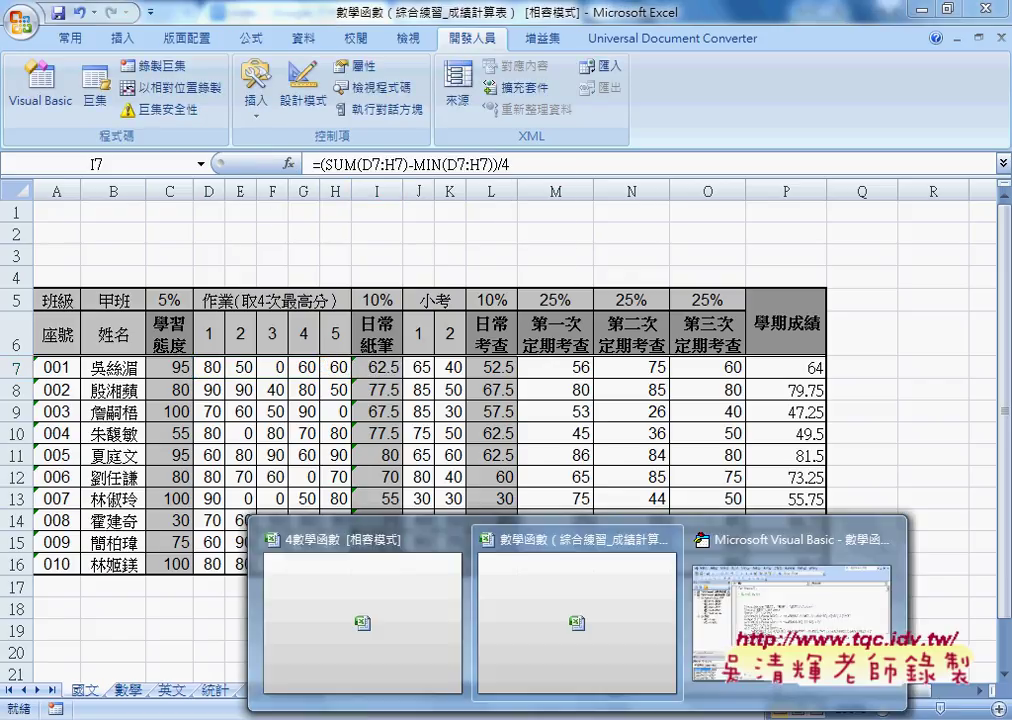
click(790, 590)
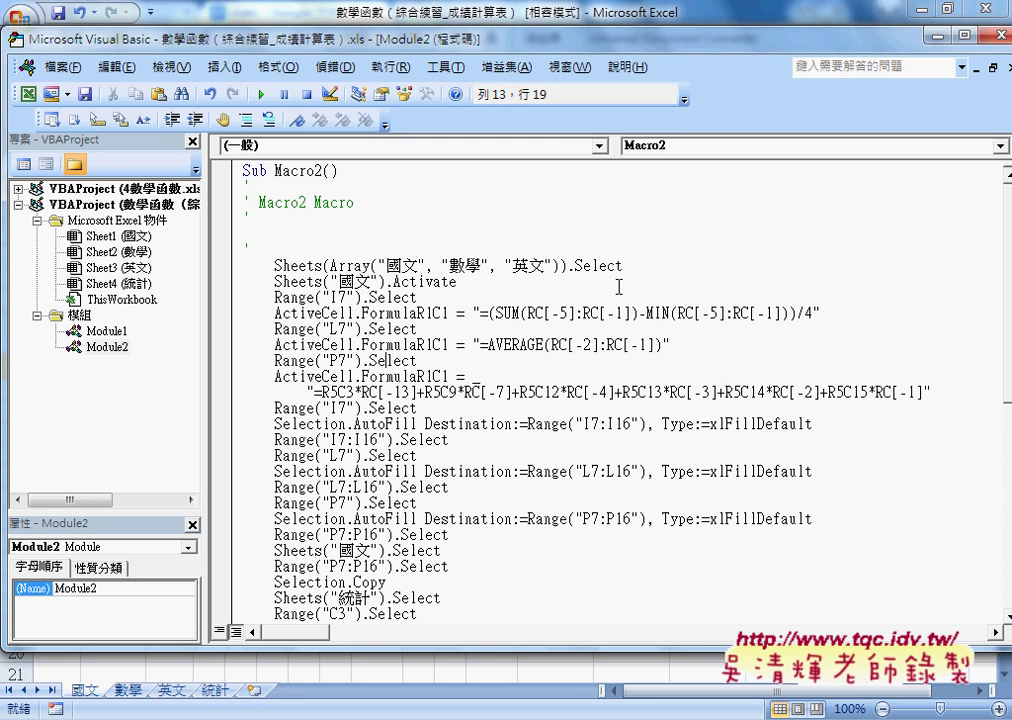
- Paste the copied formula over the R1C1 formula text in Macro2's I7 line
drag(816, 314, 489, 315)
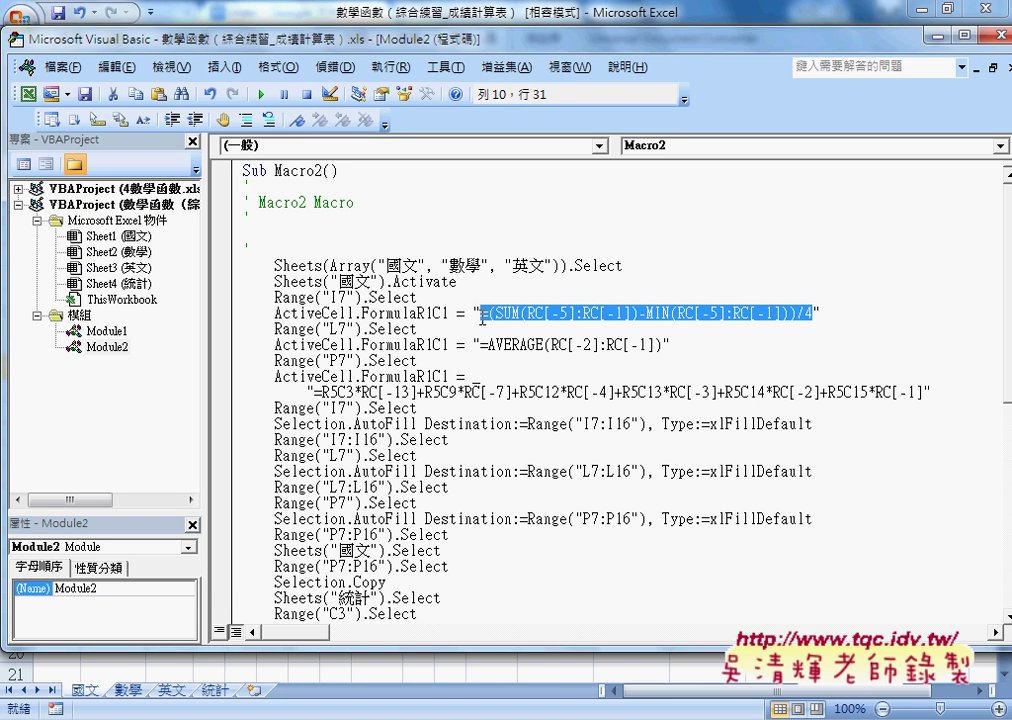
right_click(520, 318)
click(537, 372)
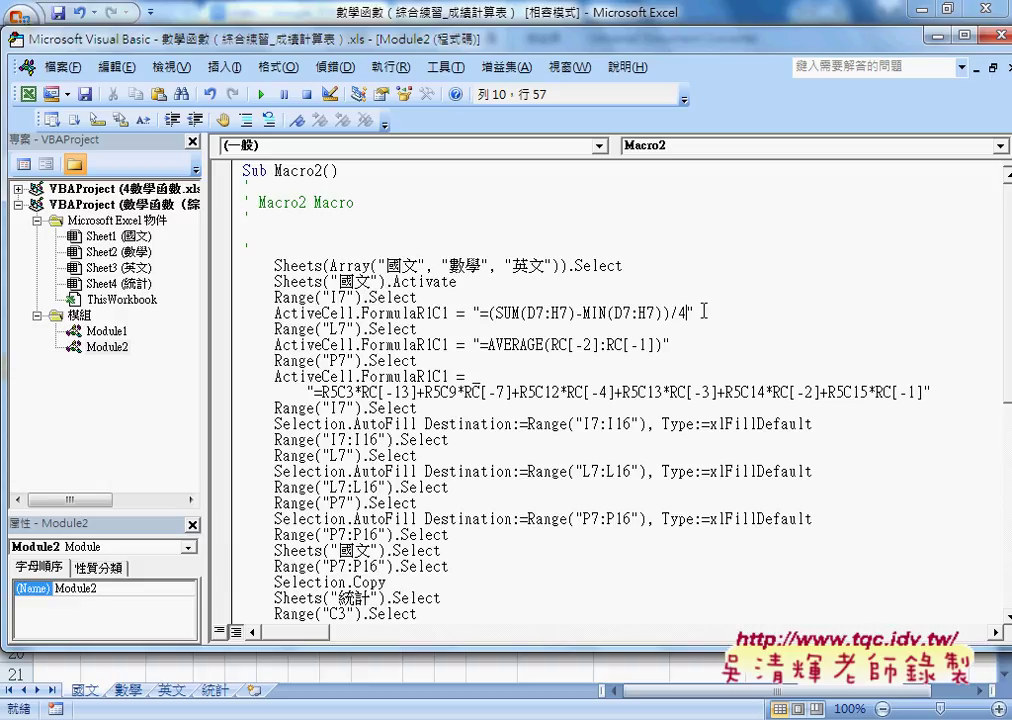
- Review the pasted formula string and the RC[-2] reference in the AVERAGE line
drag(692, 314, 474, 314)
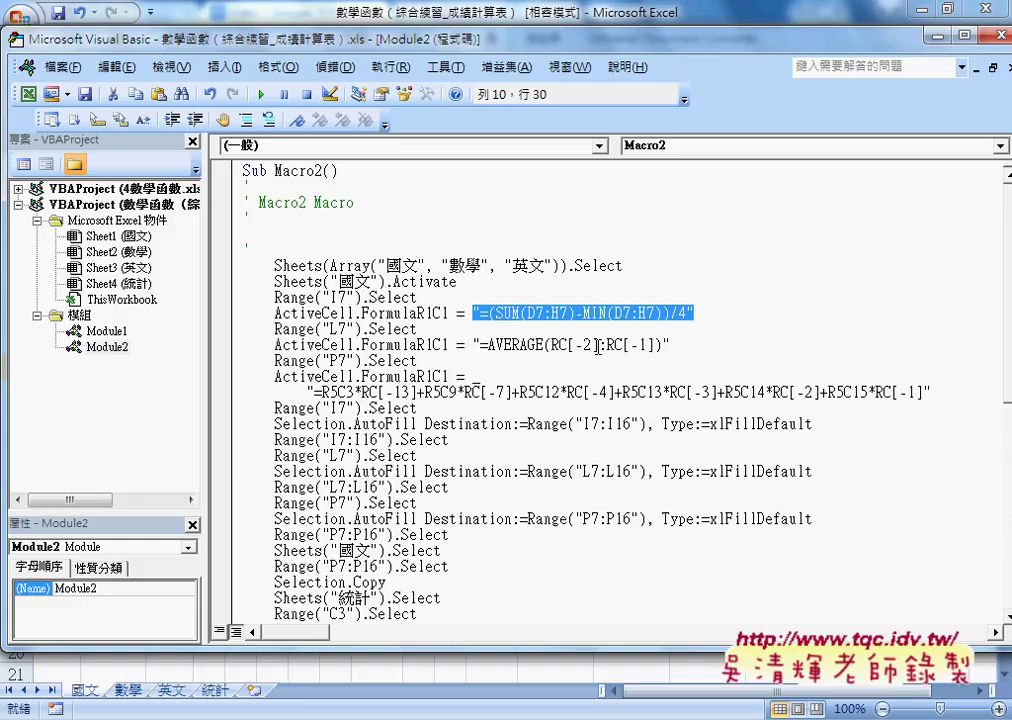
drag(596, 345, 572, 345)
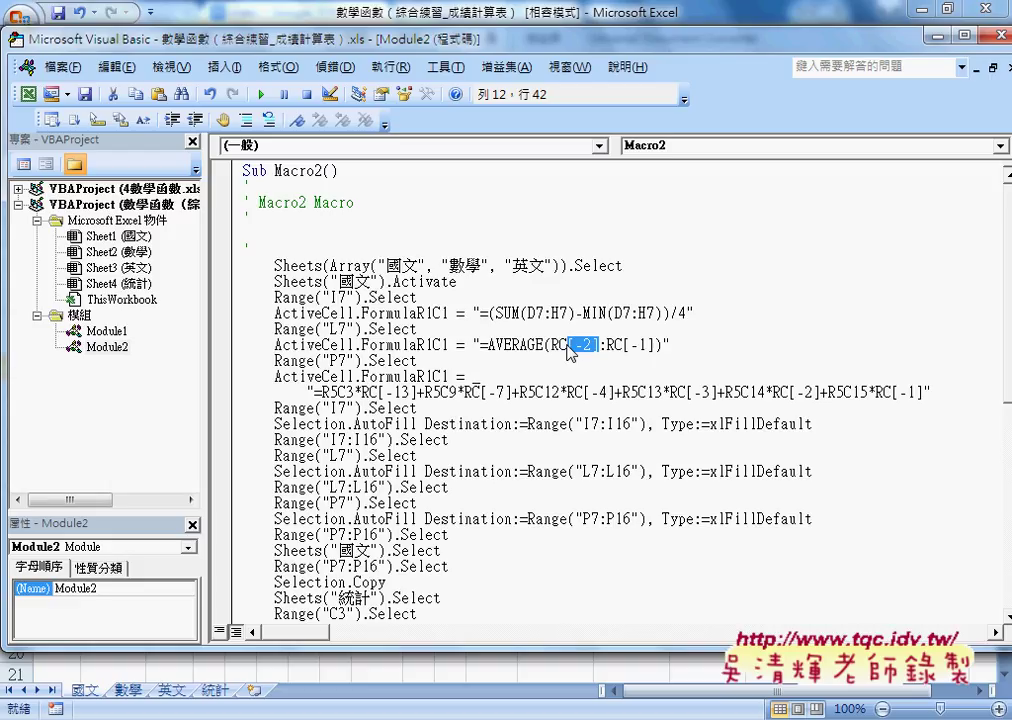
drag(559, 345, 551, 345)
drag(480, 313, 687, 314)
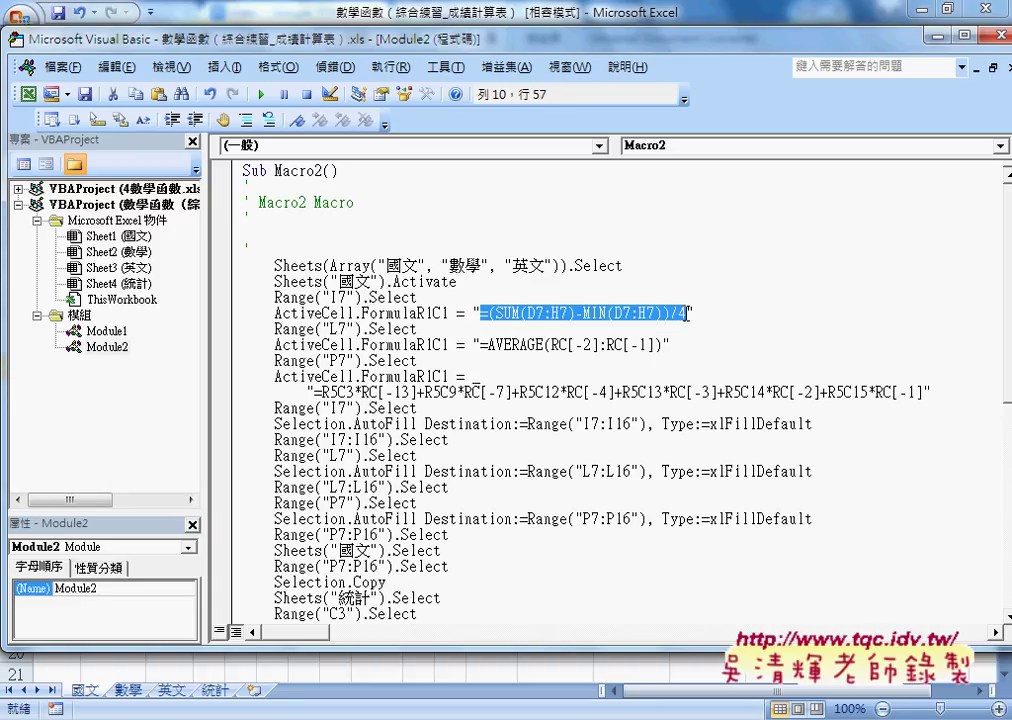
- Delete .FormulaR1C1 so the I7 line reads ActiveCell = "=(SUM(D7:H7)-MIN(D7:H7))/4"
click(443, 314)
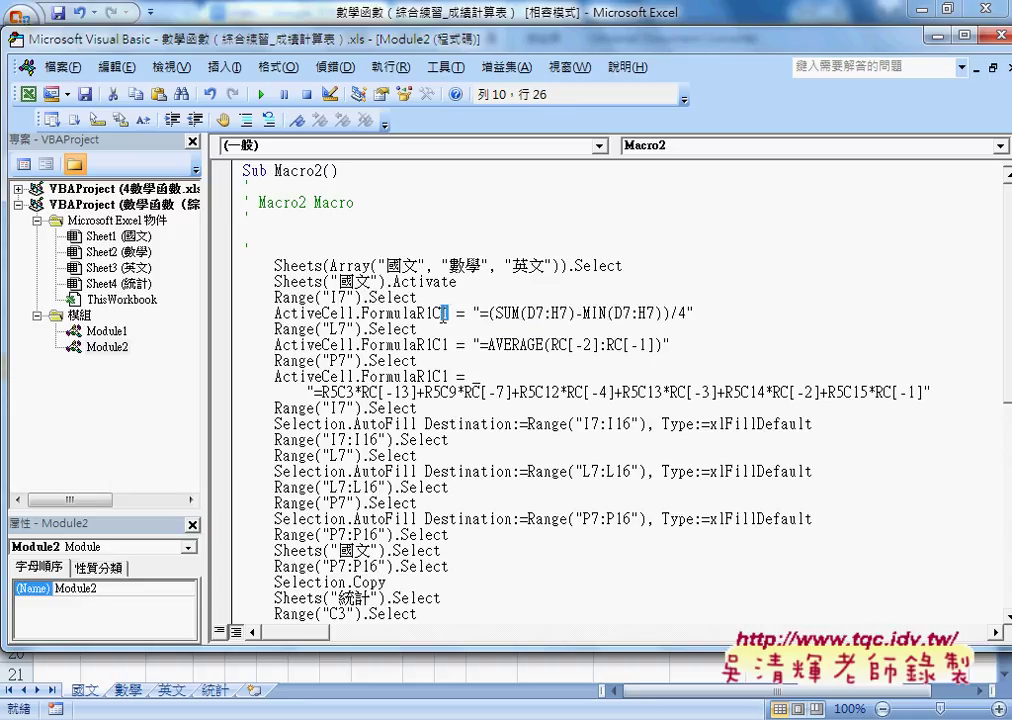
double_click(443, 314)
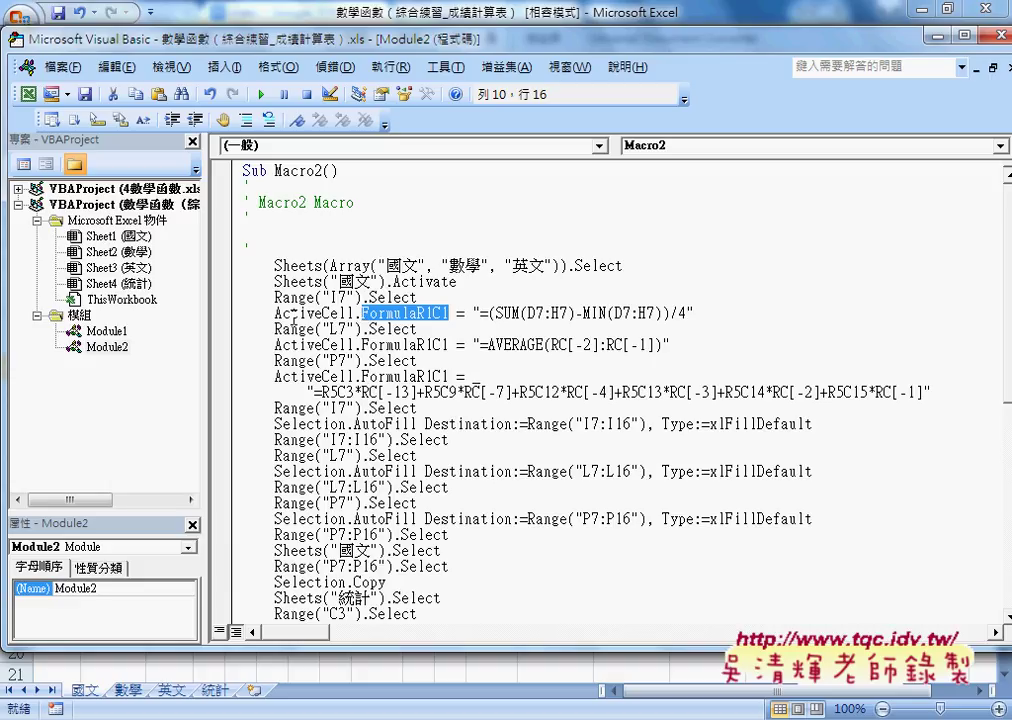
drag(274, 314, 355, 314)
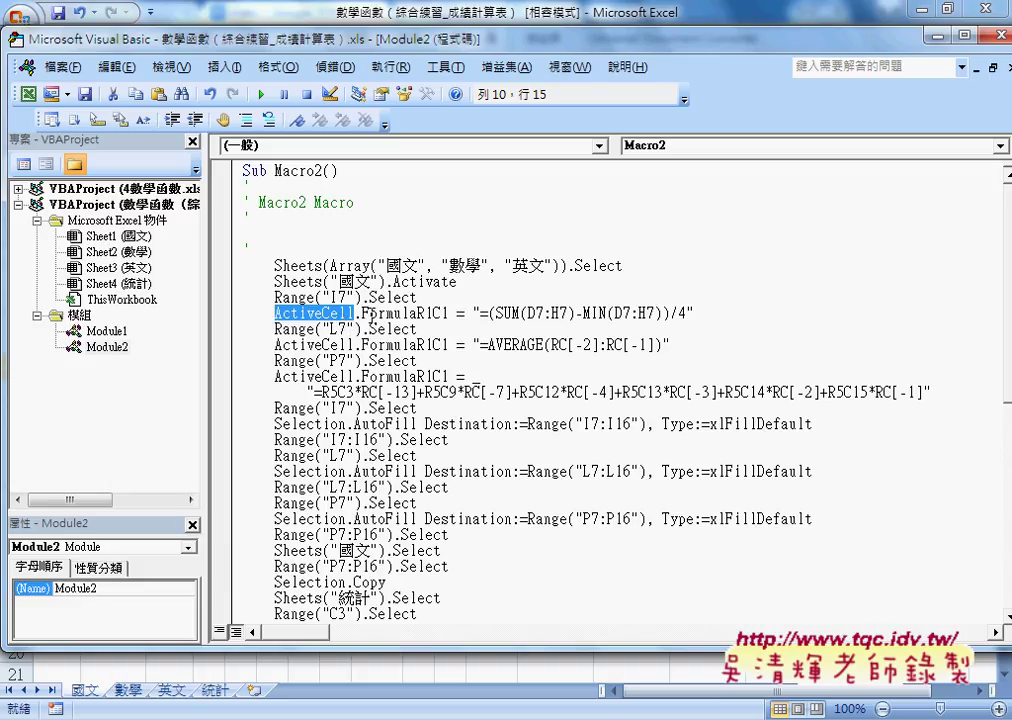
drag(448, 313, 362, 314)
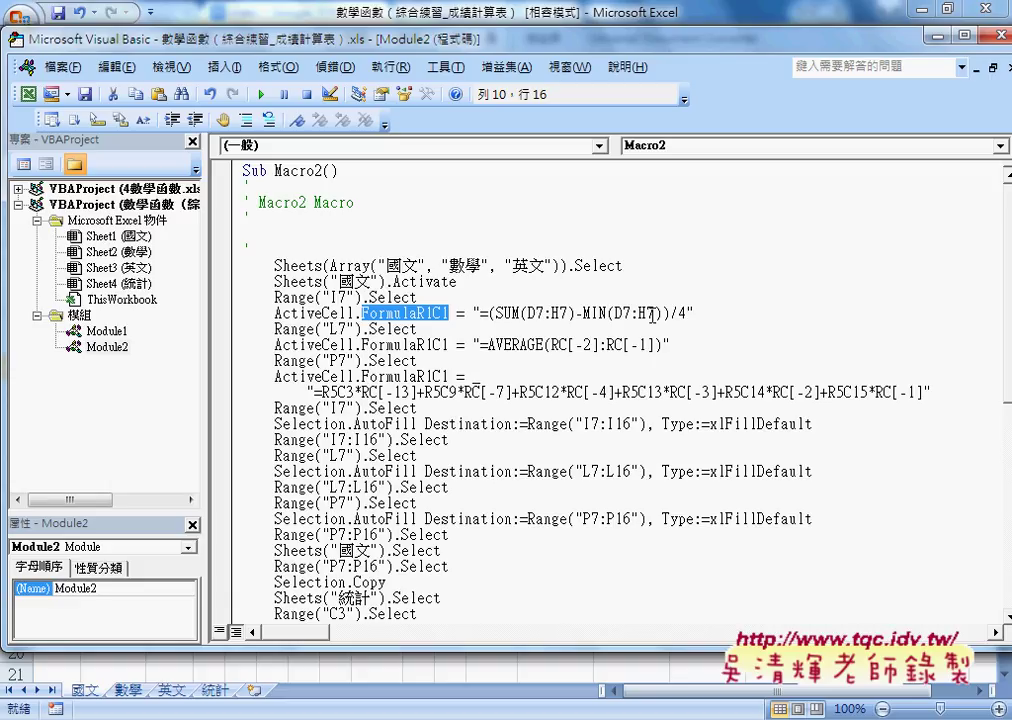
click(688, 313)
drag(688, 313, 498, 313)
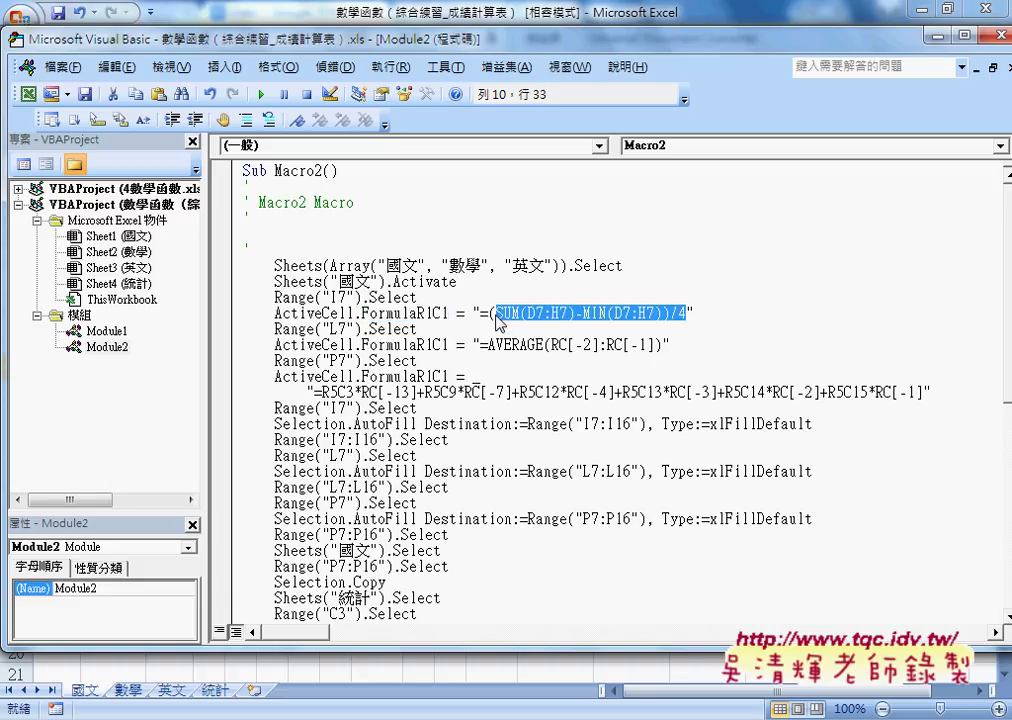
click(421, 313)
drag(421, 313, 449, 313)
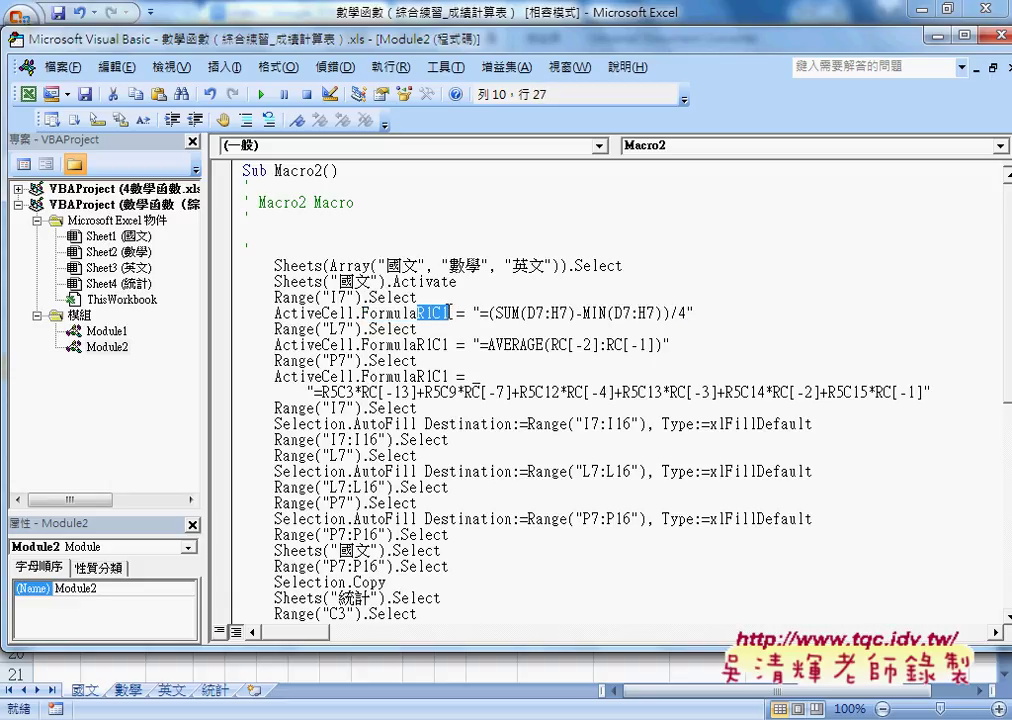
key(Delete)
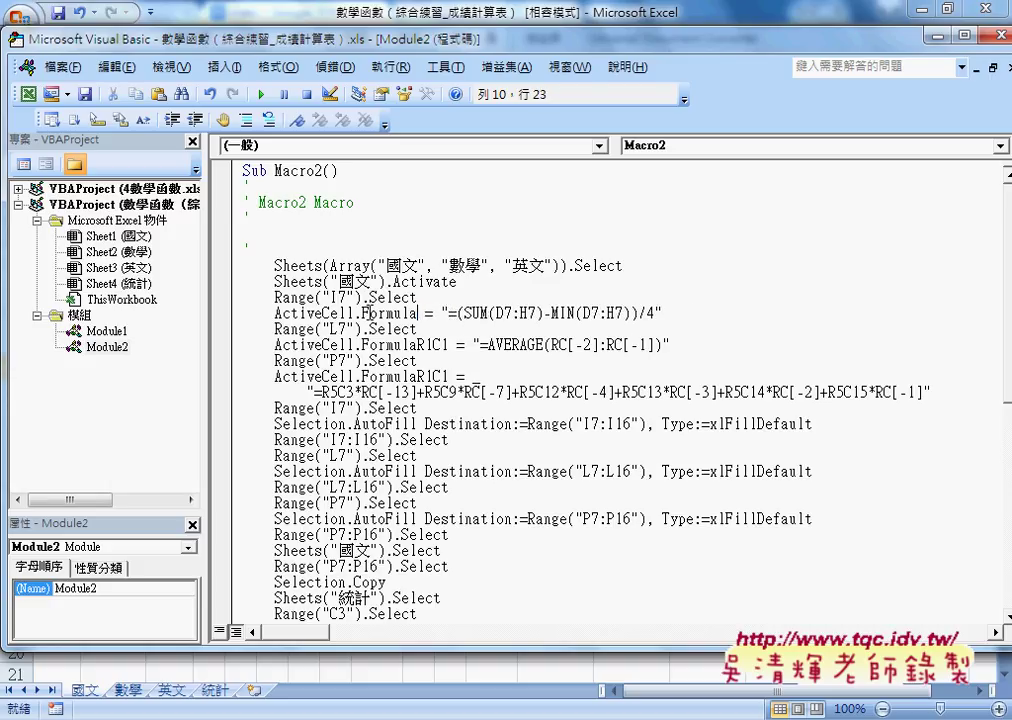
drag(355, 313, 420, 313)
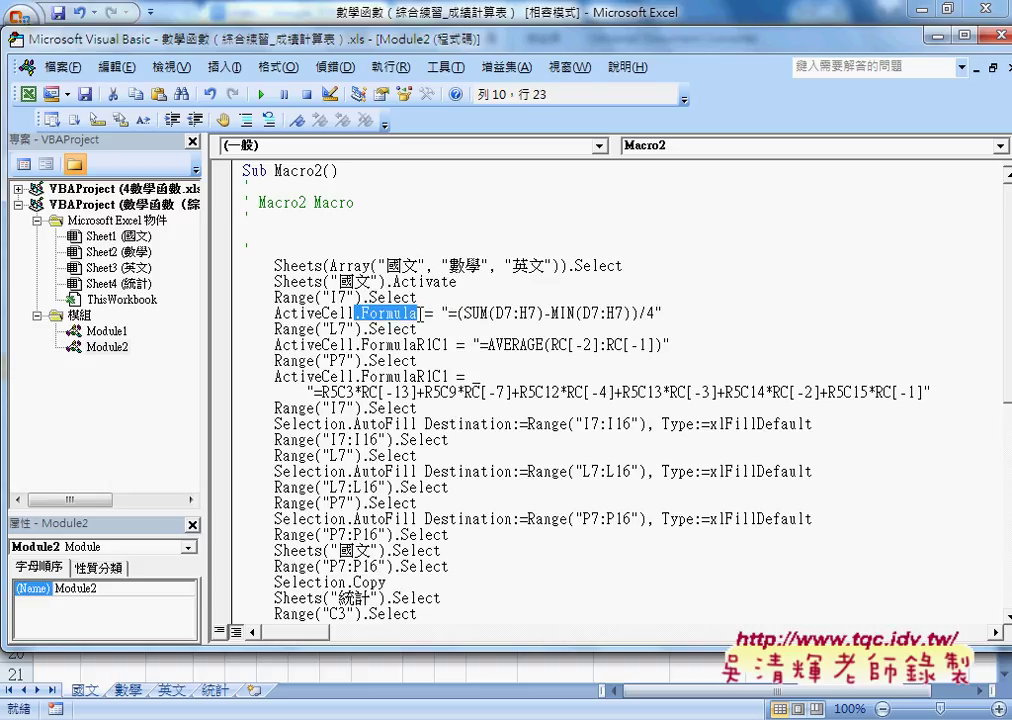
key(Delete)
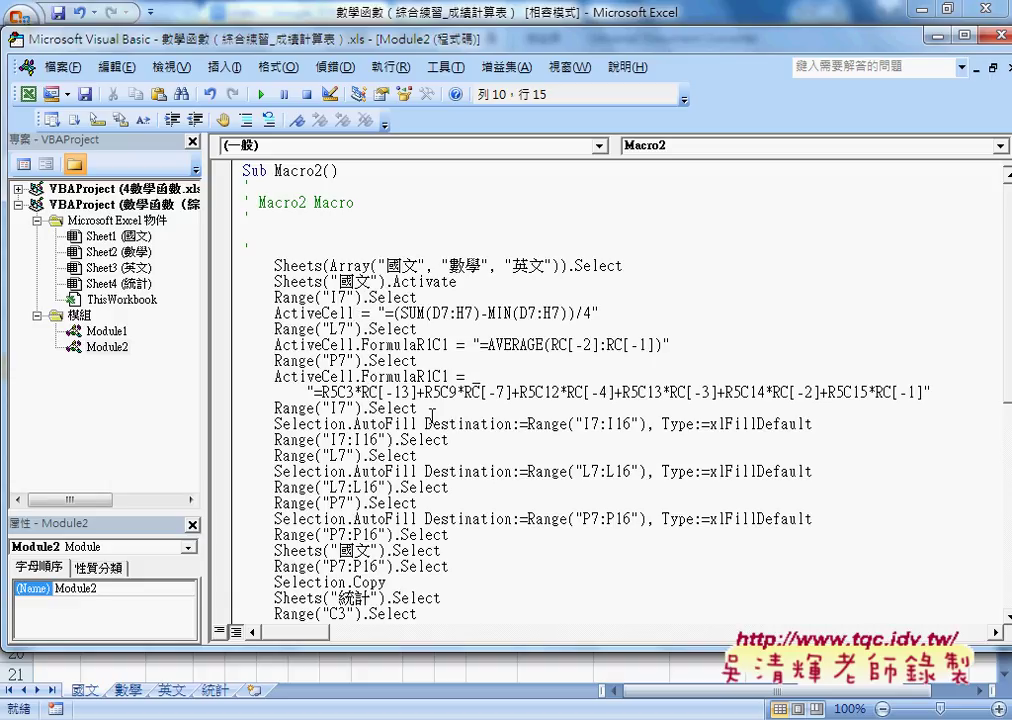
- Scroll down through the rest of Macro2's code
scroll(430, 432, down, 1)
scroll(430, 432, down, 2)
scroll(430, 432, down, 2)
scroll(431, 432, down, 2)
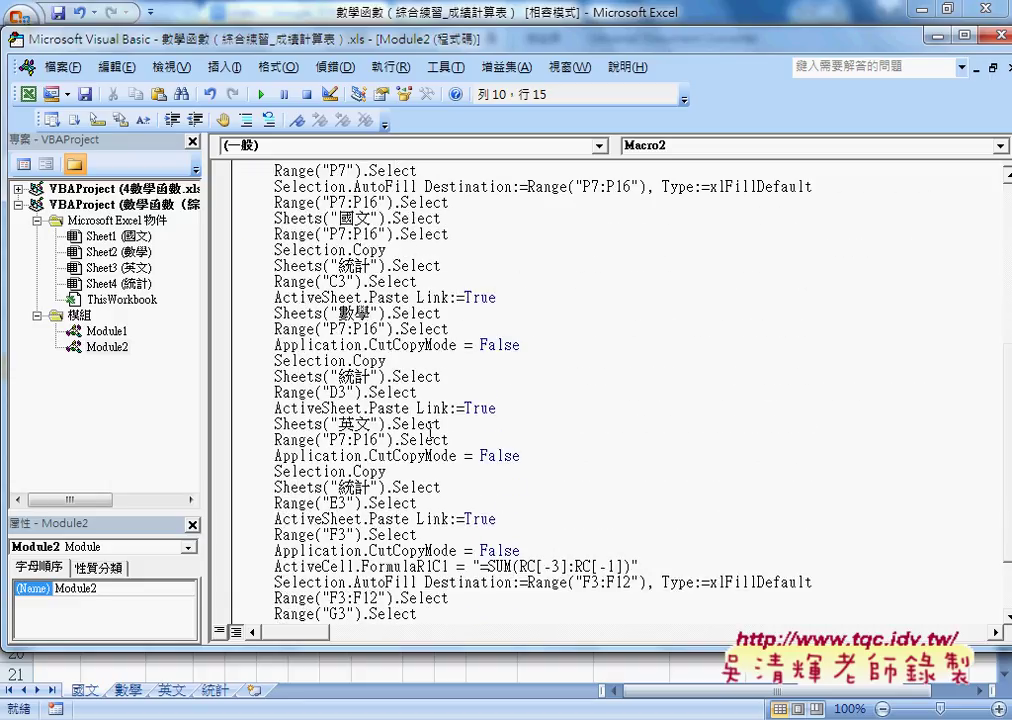
scroll(432, 433, down, 2)
key(alt+Tab)
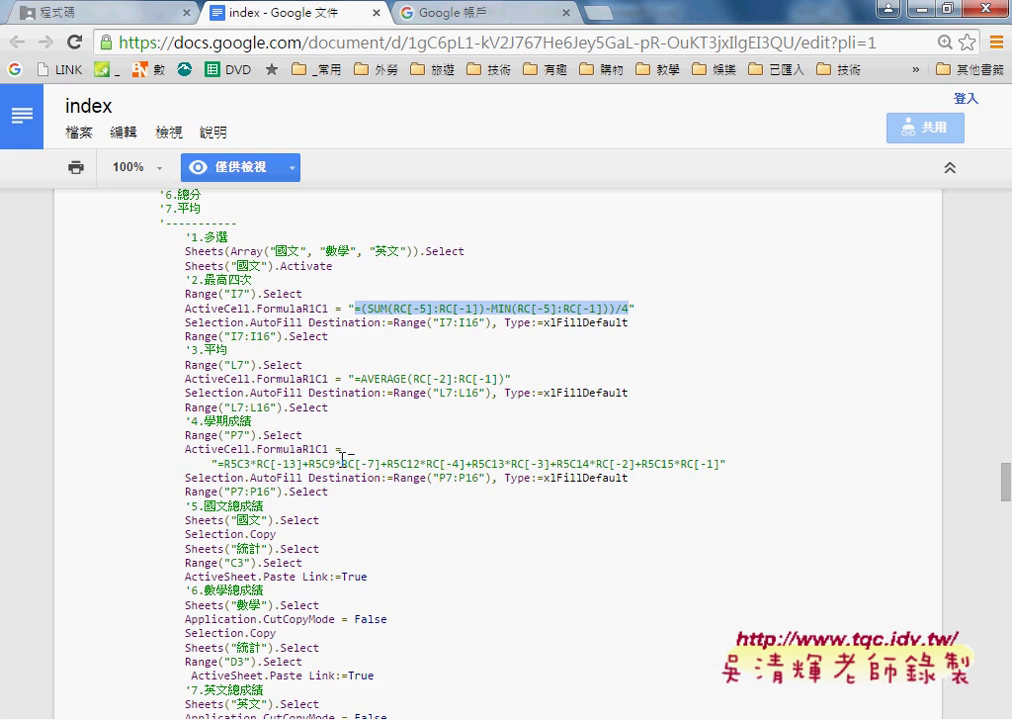
- Highlight the 5.國文總成績 and 6.數學總成績 comment lines in the reference code
scroll(322, 449, down, 1)
scroll(322, 449, down, 1)
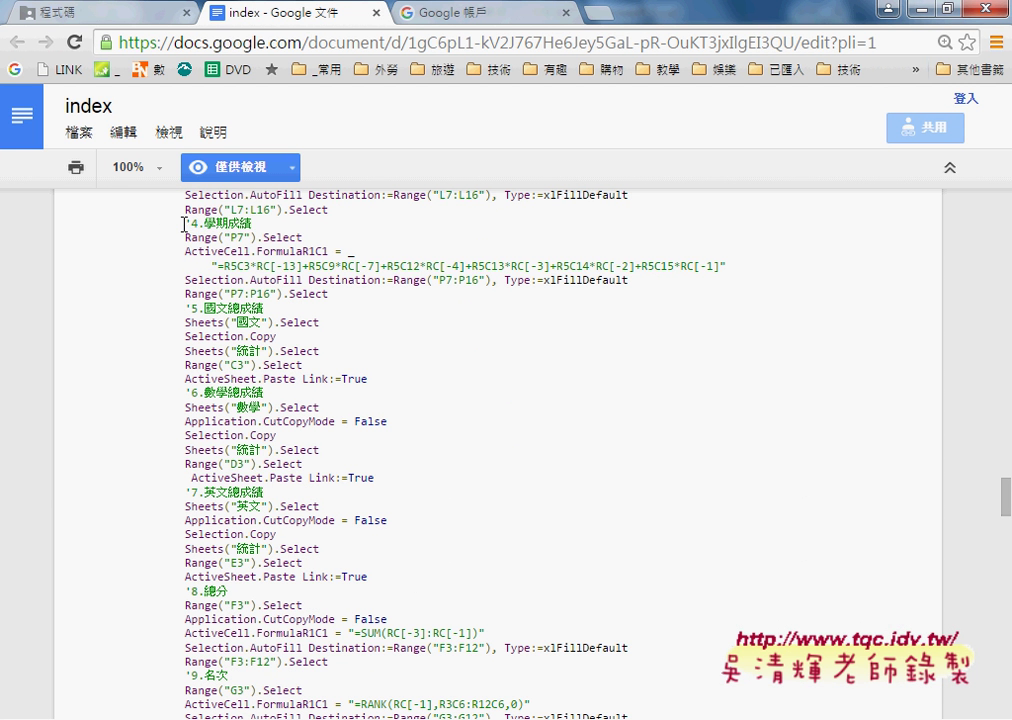
drag(185, 223, 259, 226)
drag(185, 309, 272, 310)
drag(185, 394, 272, 395)
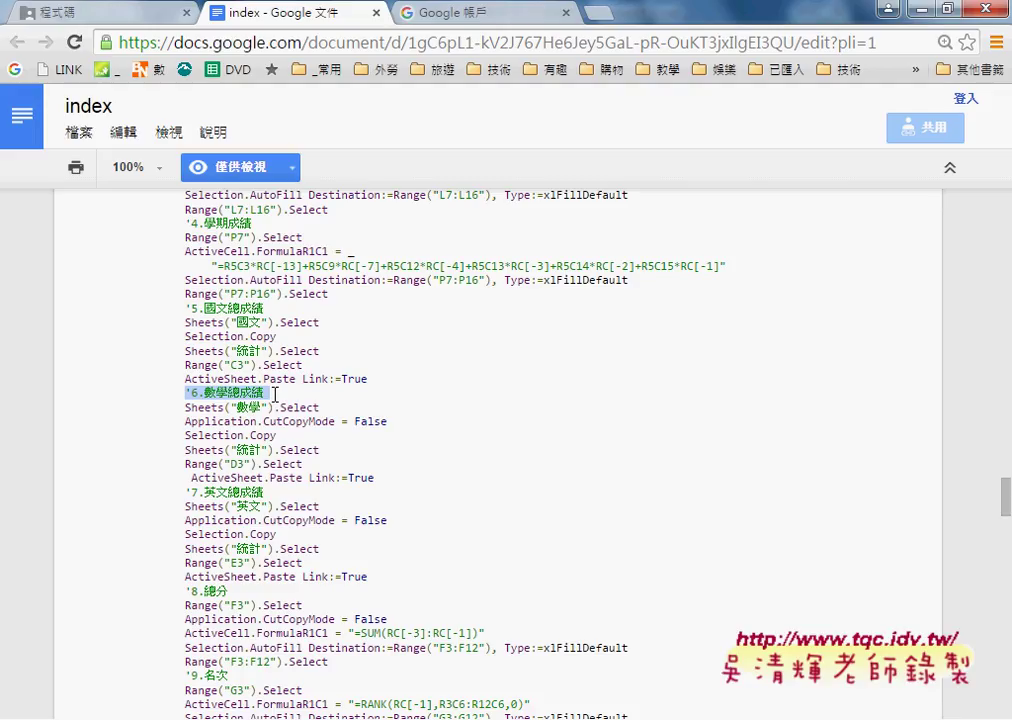
- Select the Sub 計算成績() block in Google Docs, then select all code in Module2
scroll(275, 395, down, 3)
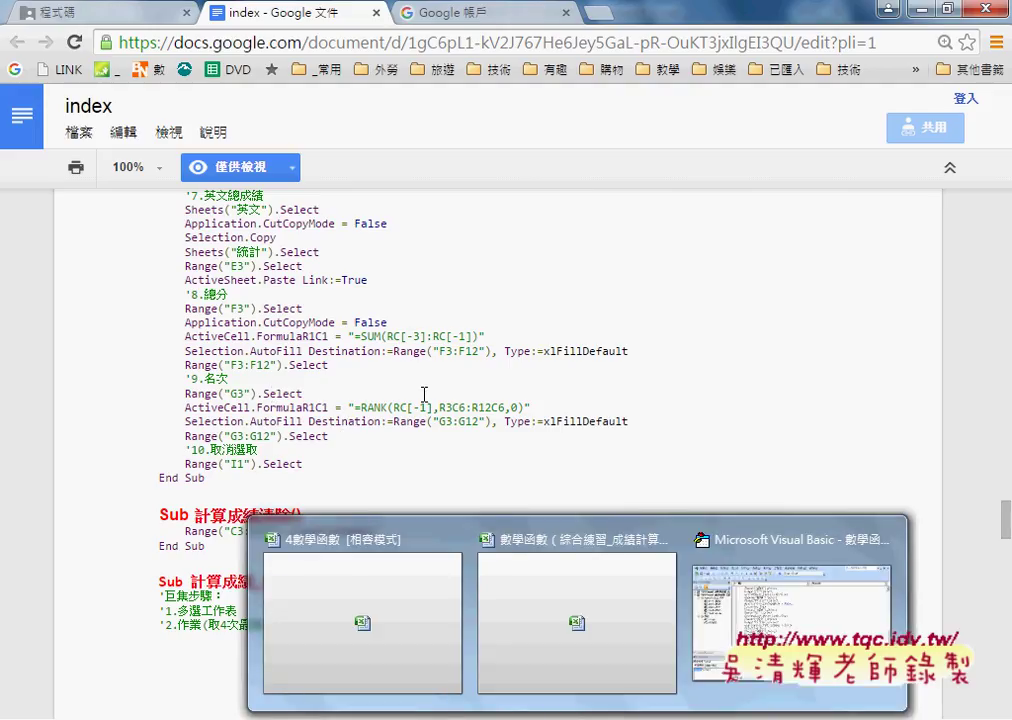
scroll(177, 466, up, 4)
scroll(177, 466, up, 2)
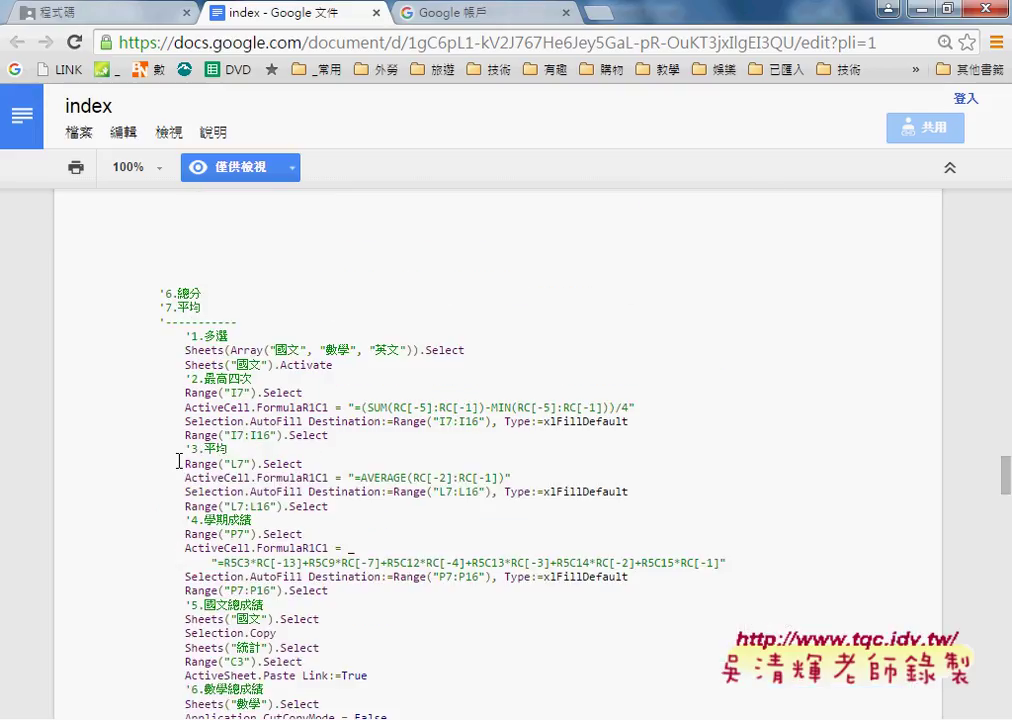
scroll(181, 460, up, 1)
scroll(185, 385, up, 3)
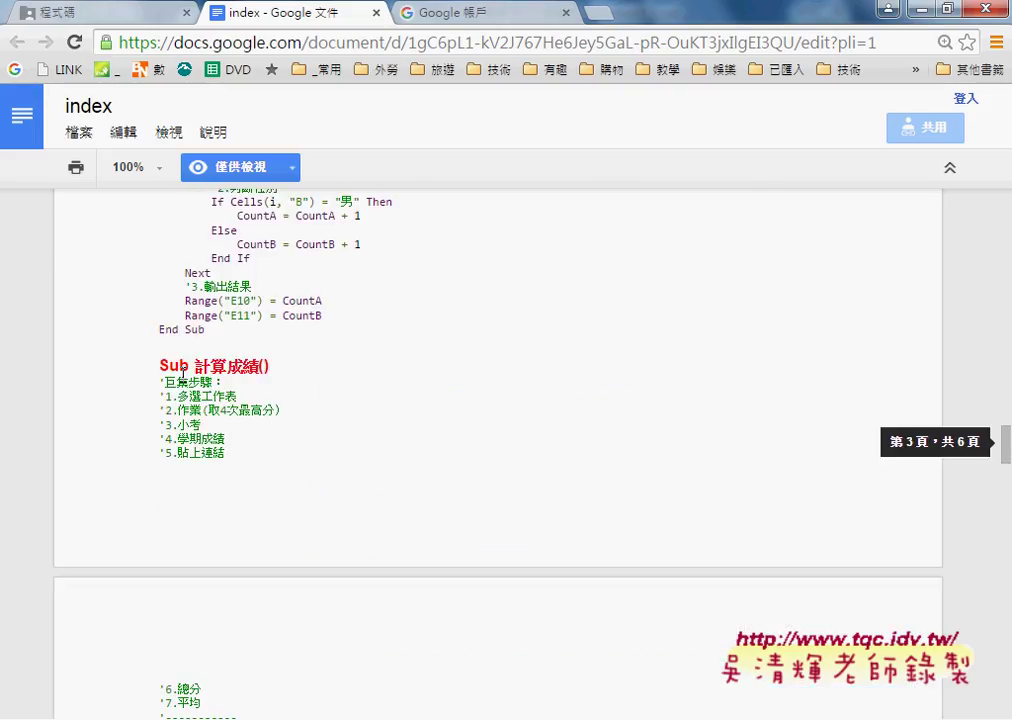
triple_click(163, 358)
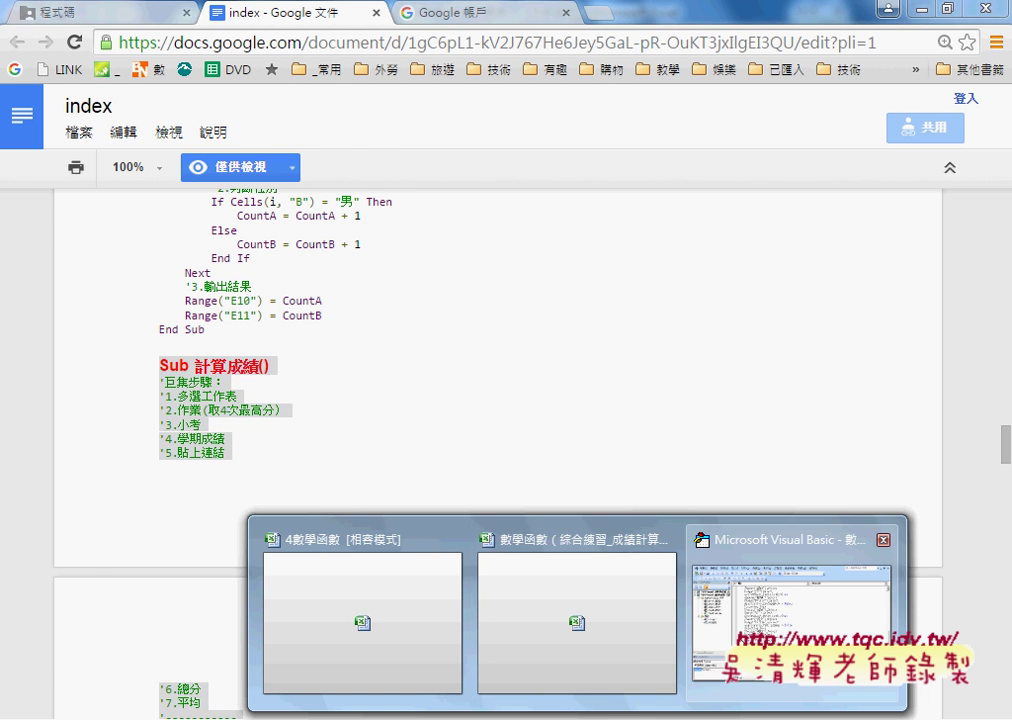
click(790, 600)
key(ctrl+a)
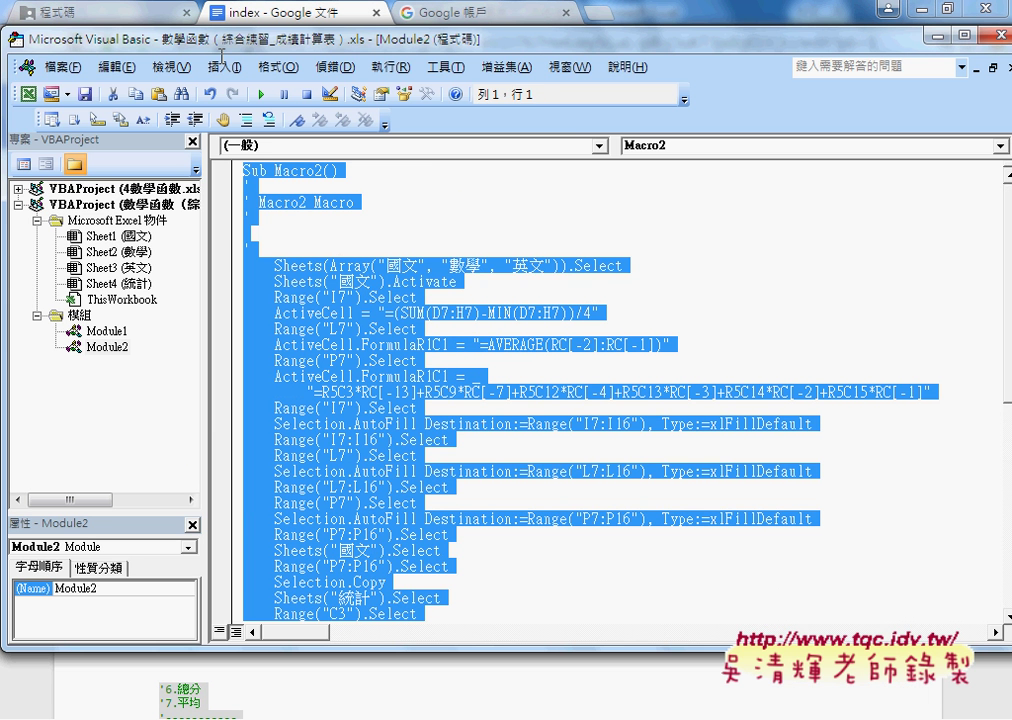
- Paste the 計算成績 macro over Module2's code, check its Sub header, and return to Excel
key(ctrl+v)
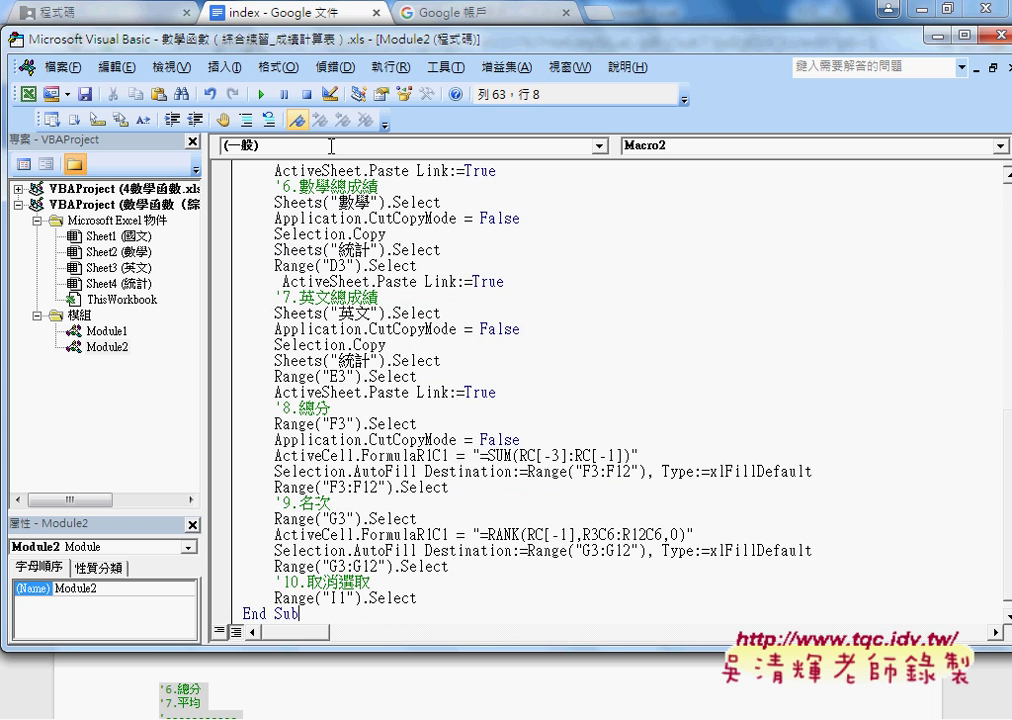
scroll(547, 427, up, 2)
scroll(547, 427, up, 6)
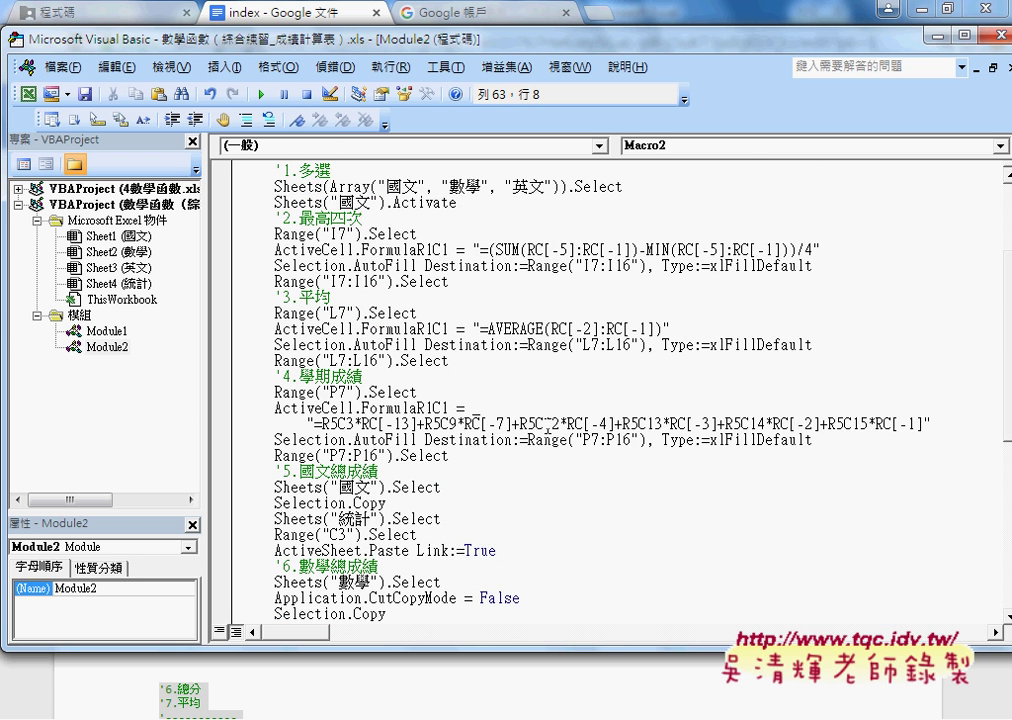
scroll(547, 430, up, 3)
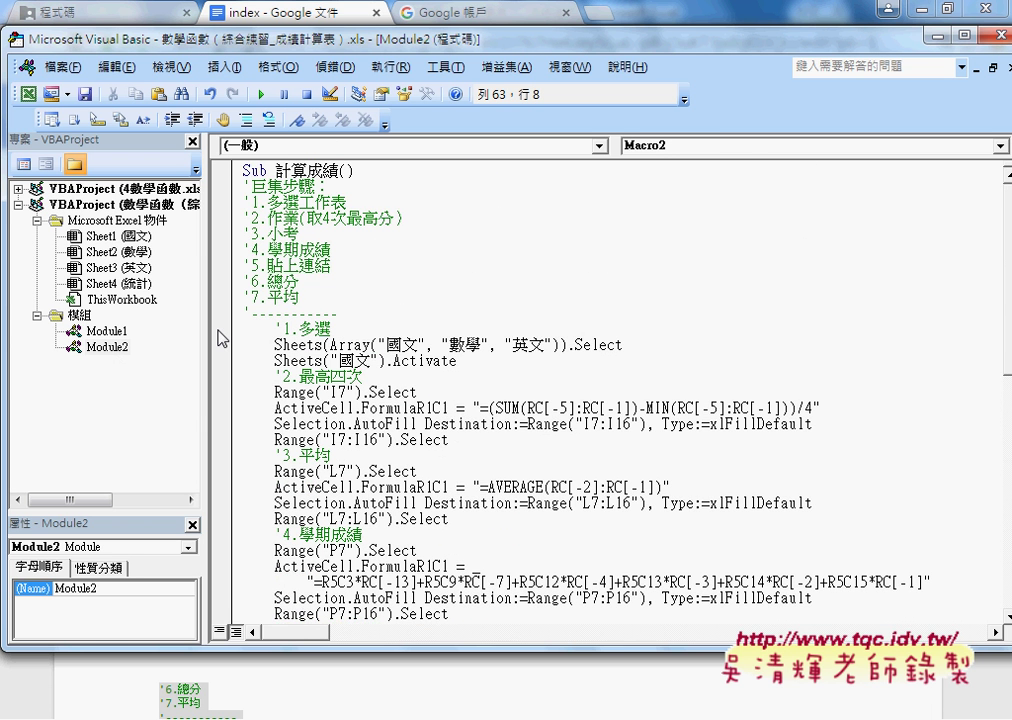
drag(275, 171, 338, 171)
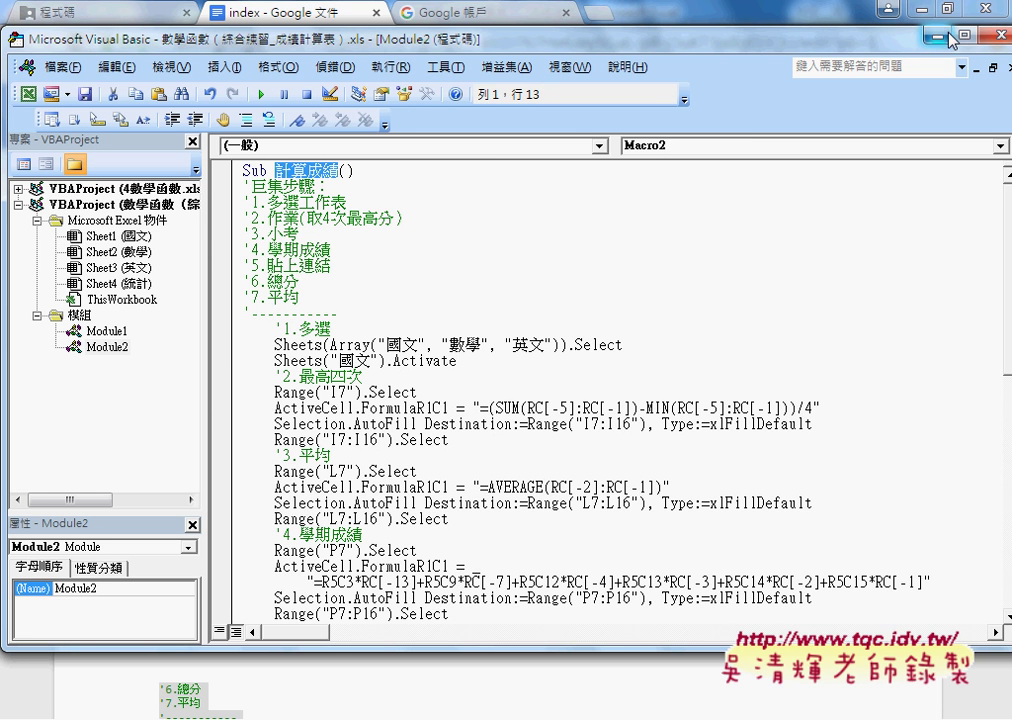
click(740, 20)
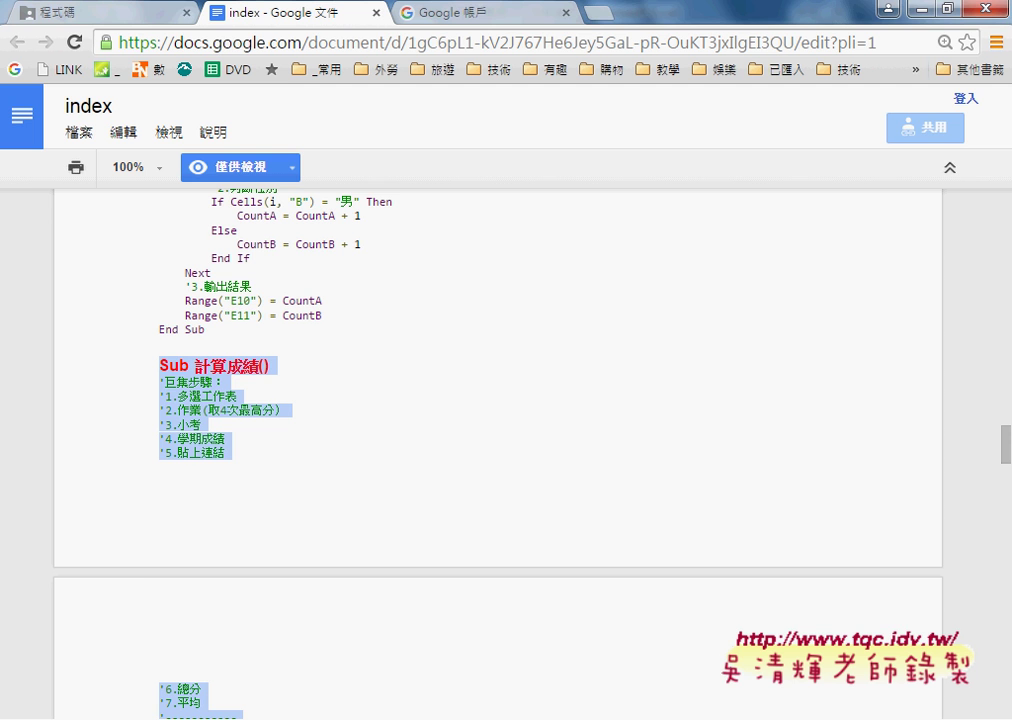
click(578, 718)
- Draw a form button beside the 統計 sheet's table around I3
click(515, 632)
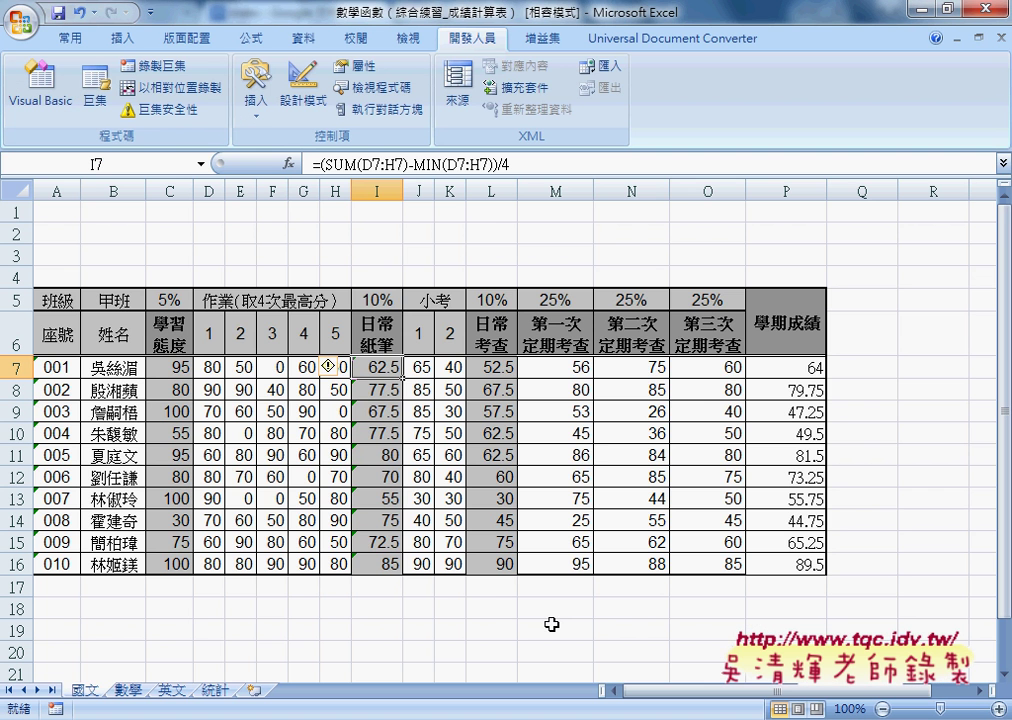
click(222, 690)
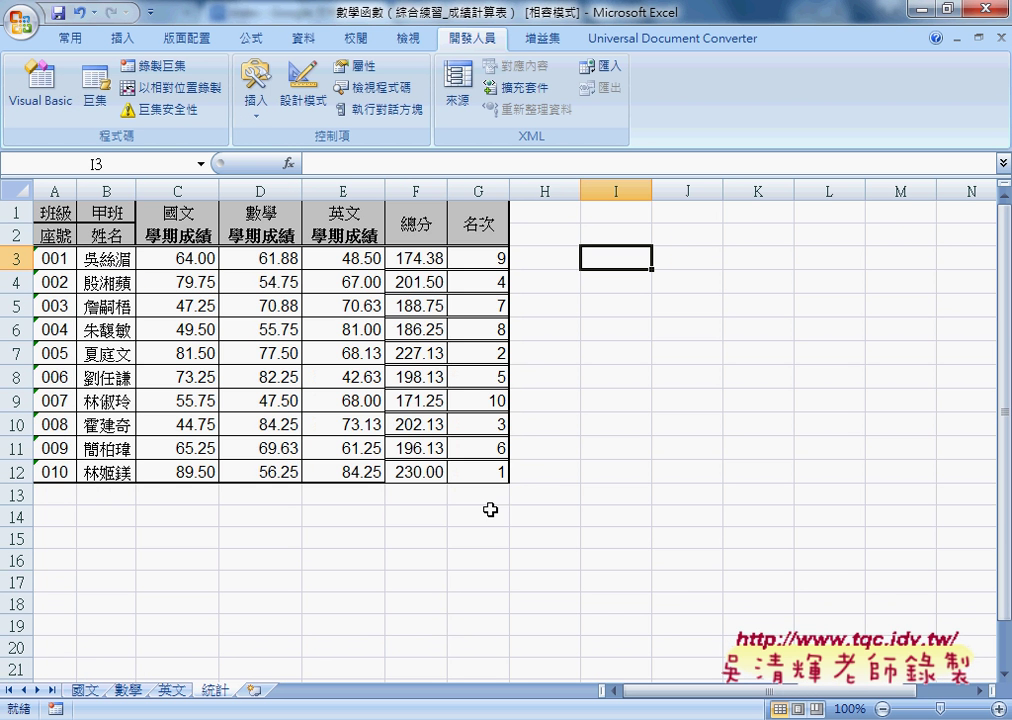
click(257, 100)
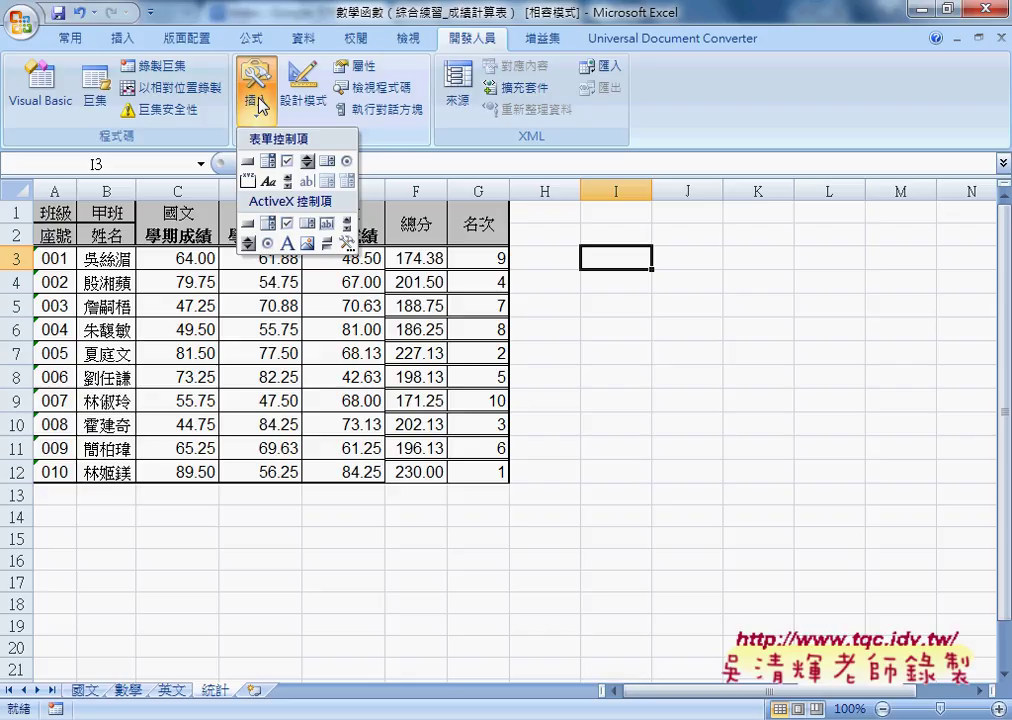
click(247, 161)
drag(569, 212, 707, 269)
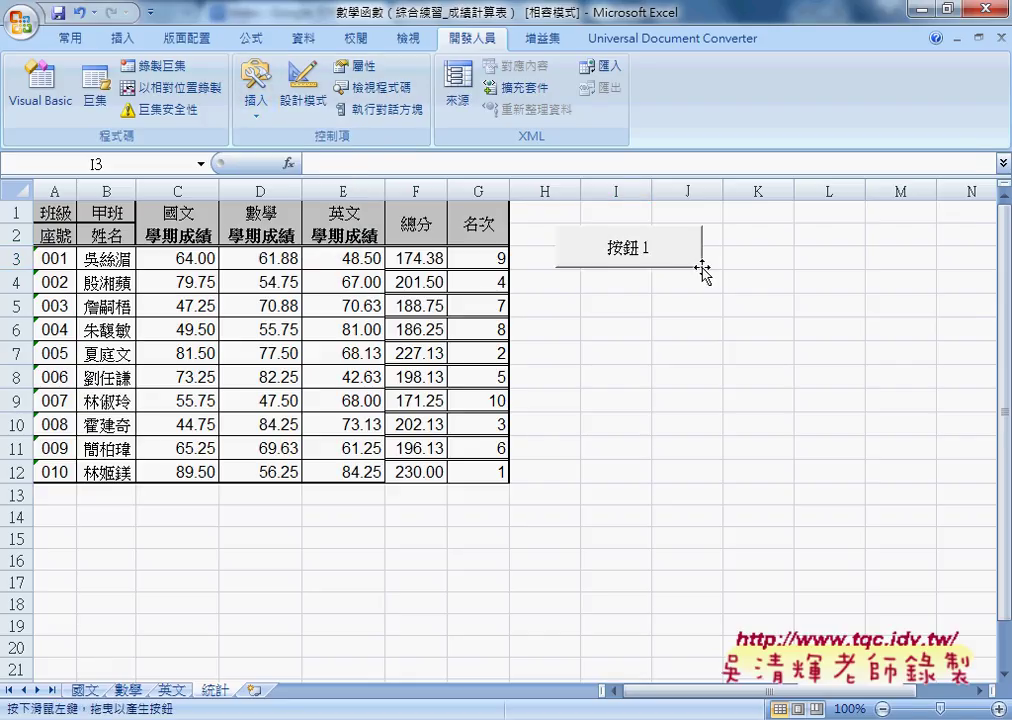
- Assign the 計算成績 macro to the new button, copying its name
click(618, 258)
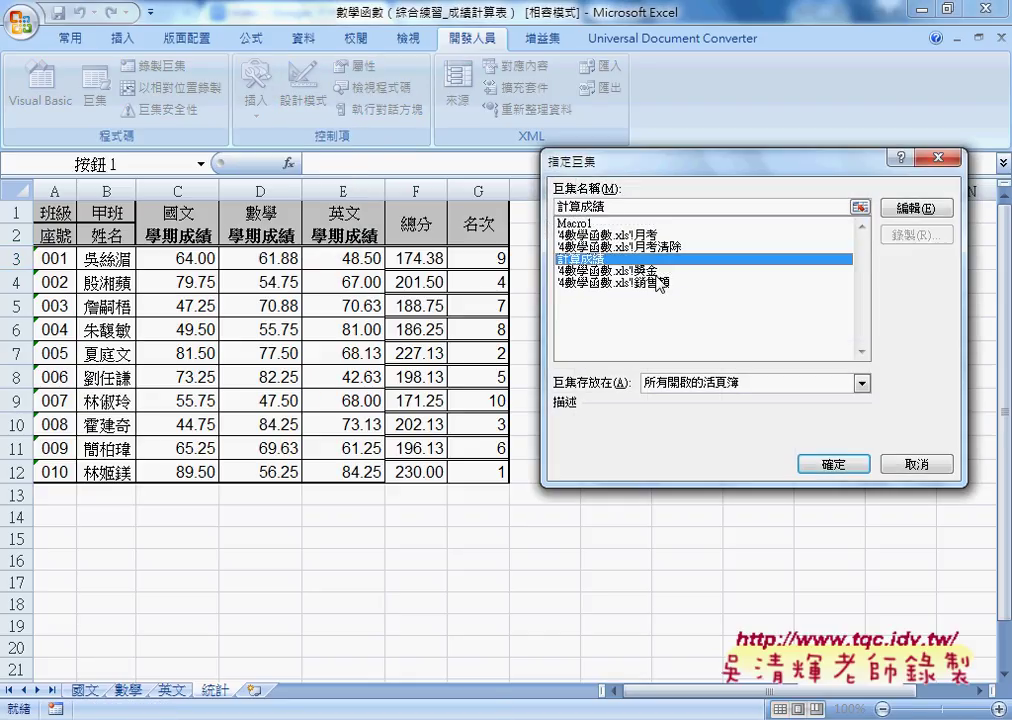
double_click(600, 206)
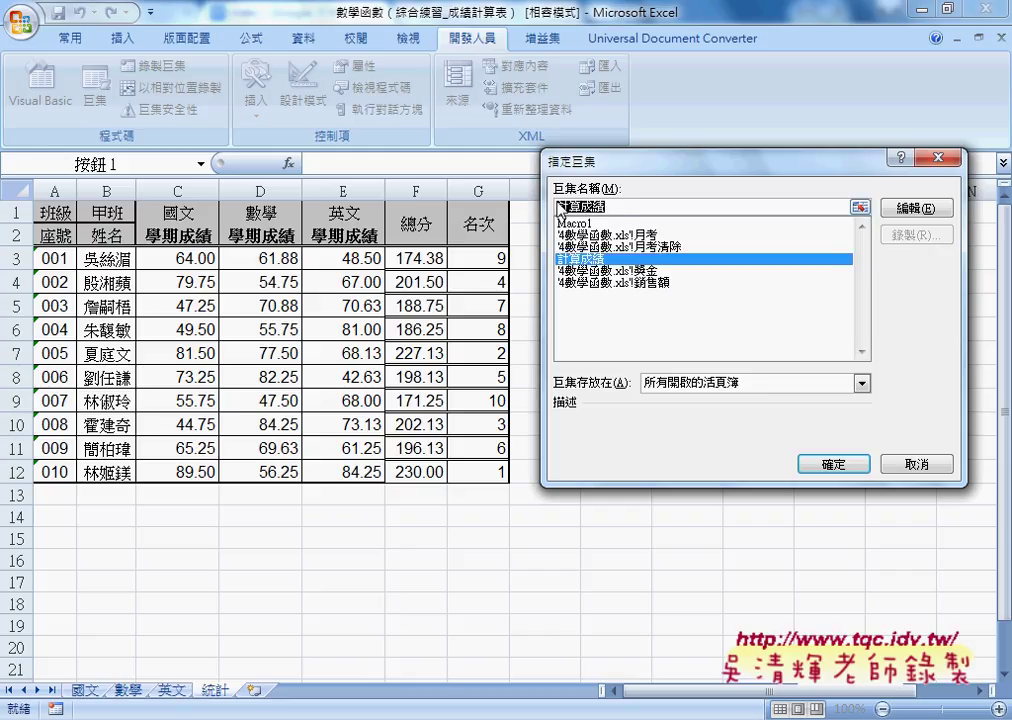
right_click(585, 207)
click(633, 242)
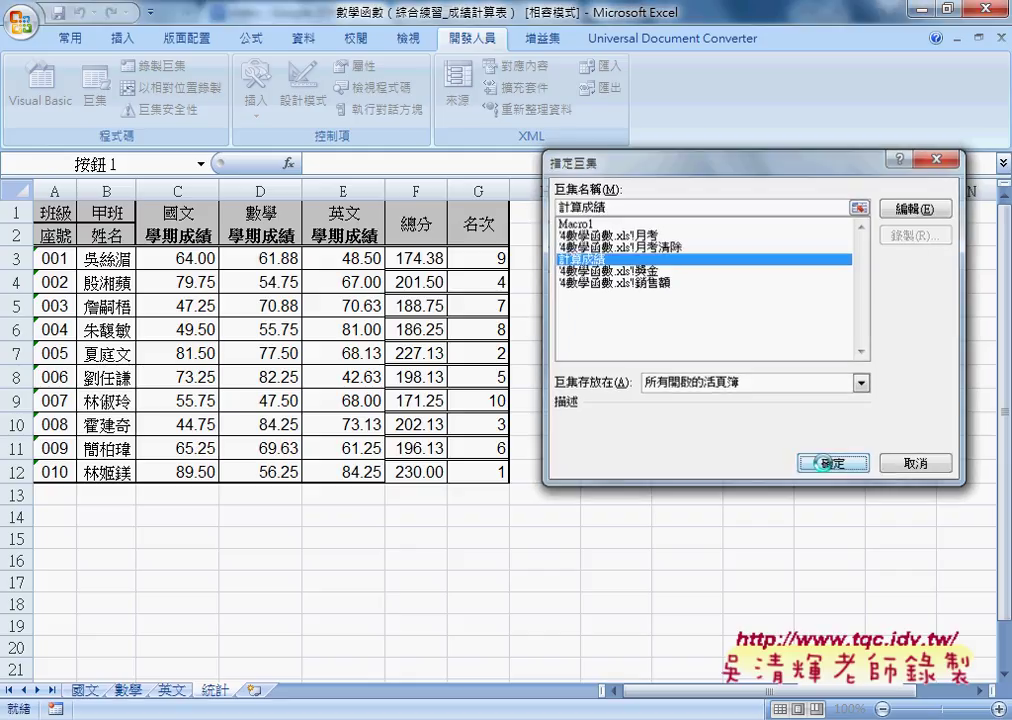
click(820, 464)
- Change the button caption from 按鈕 1 to 計算成績
drag(610, 245, 678, 244)
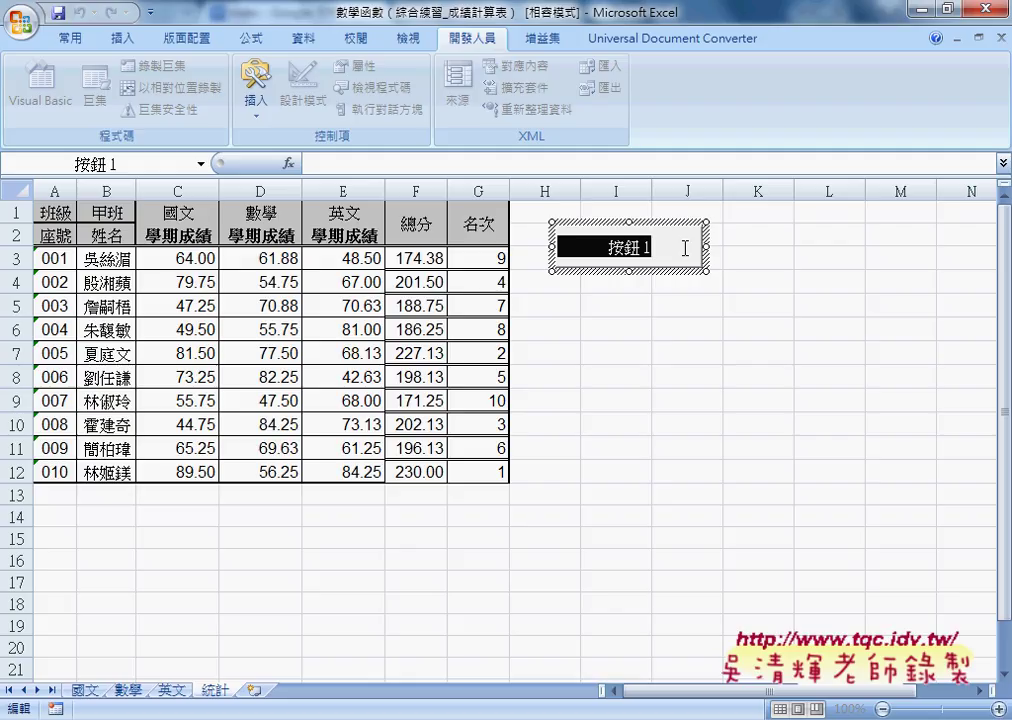
key(Delete)
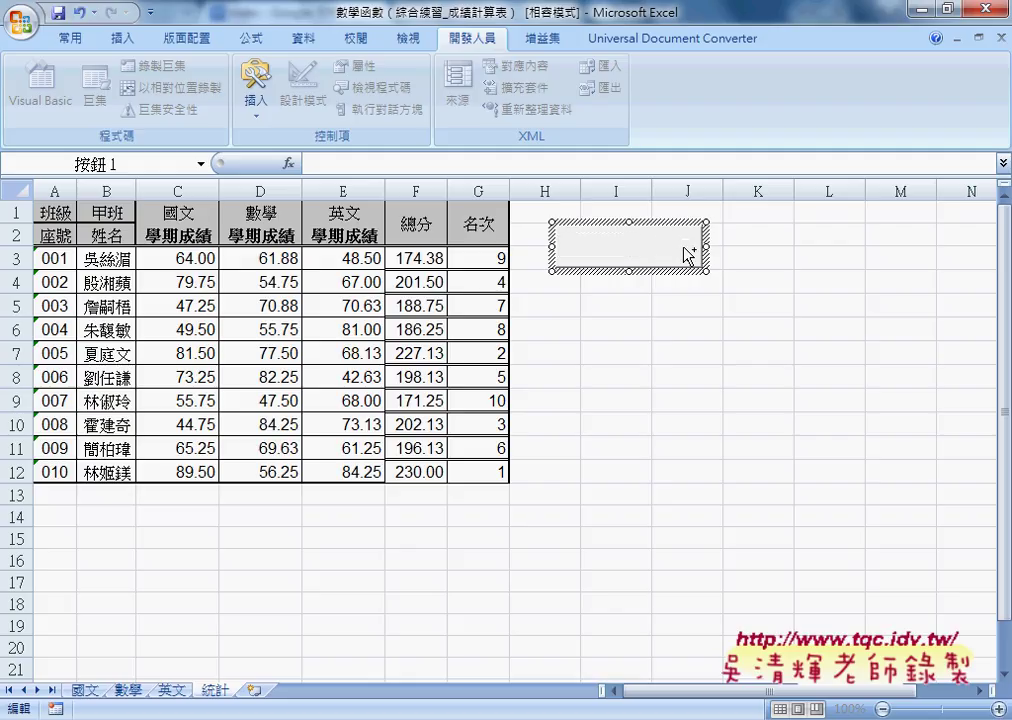
key(ctrl+v)
click(648, 375)
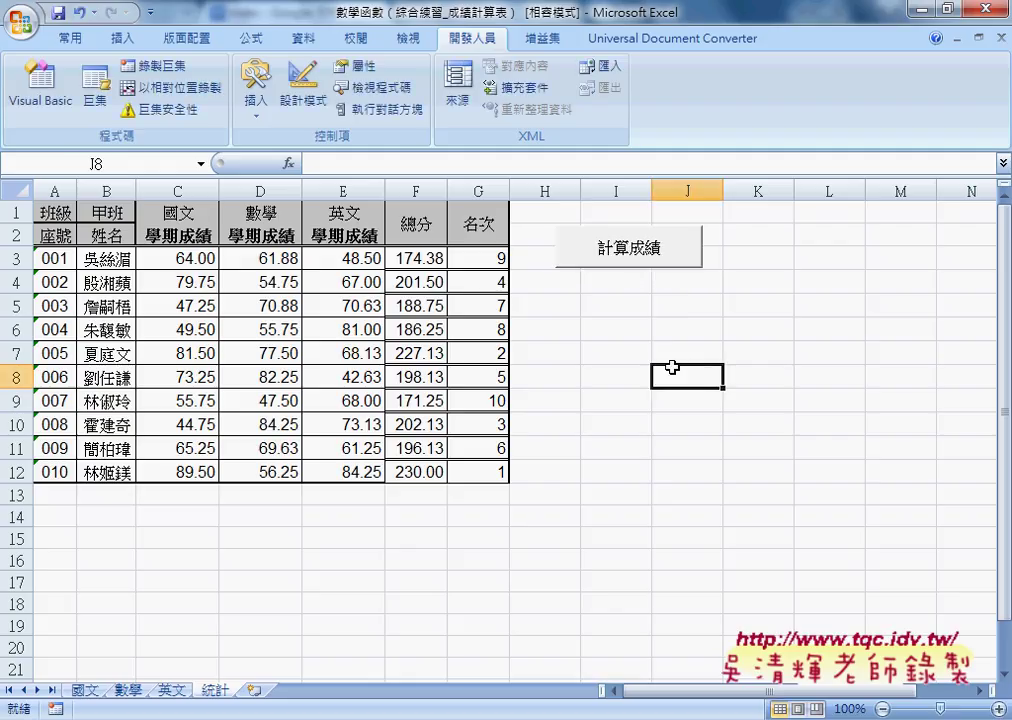
- Clear C3:G12 on the 統計 sheet and run the 計算成績 button to refill it
drag(206, 260, 467, 472)
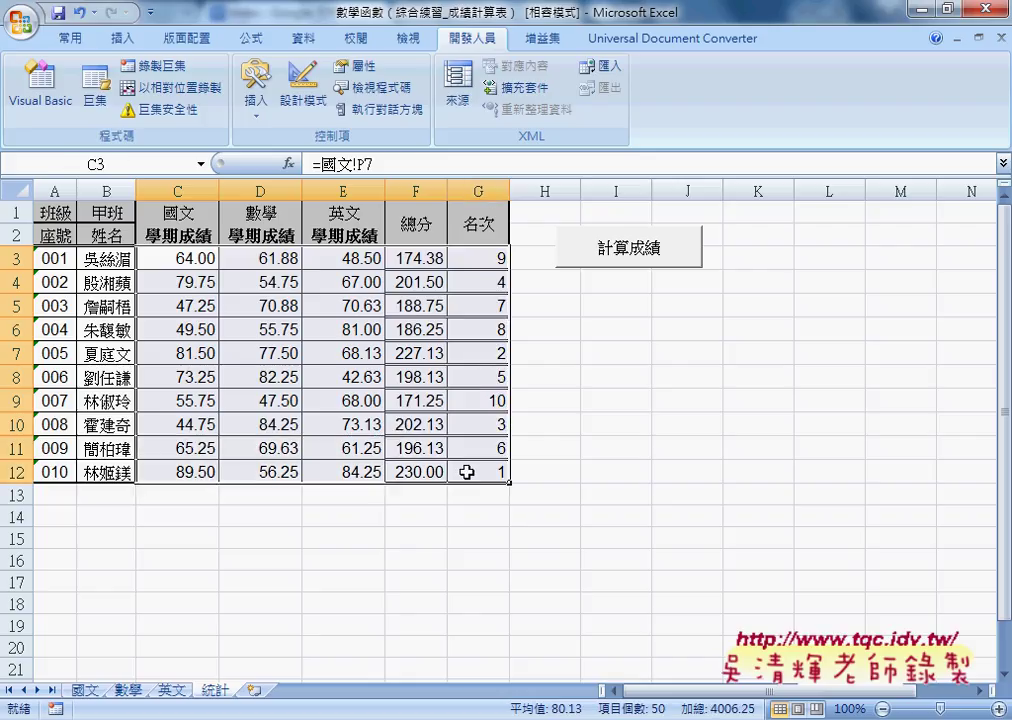
key(Delete)
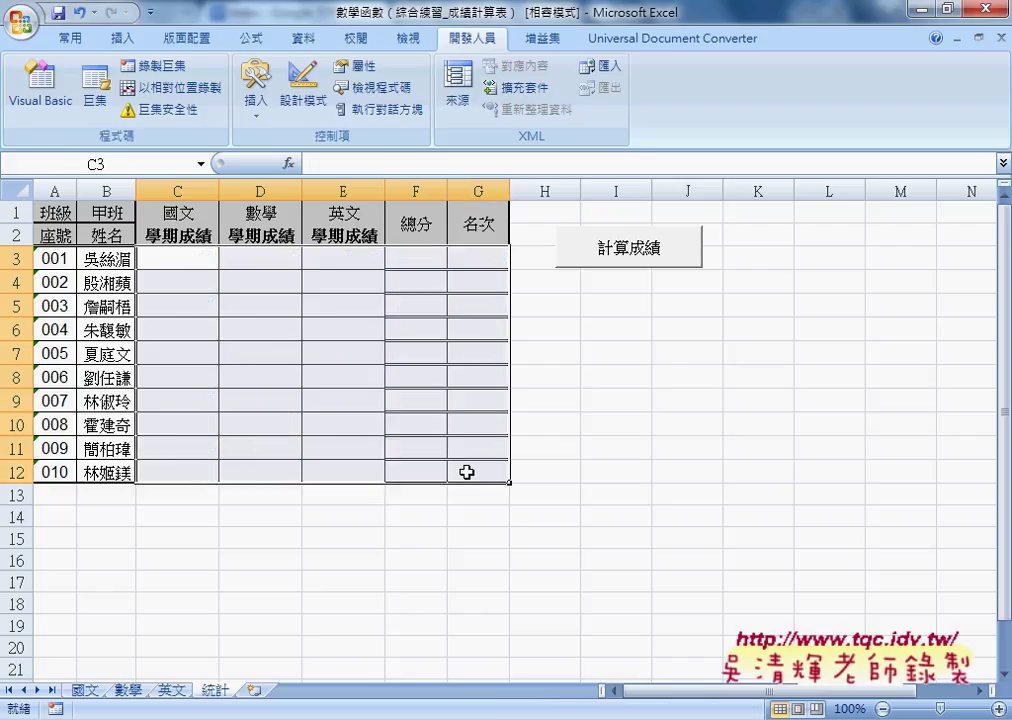
click(666, 267)
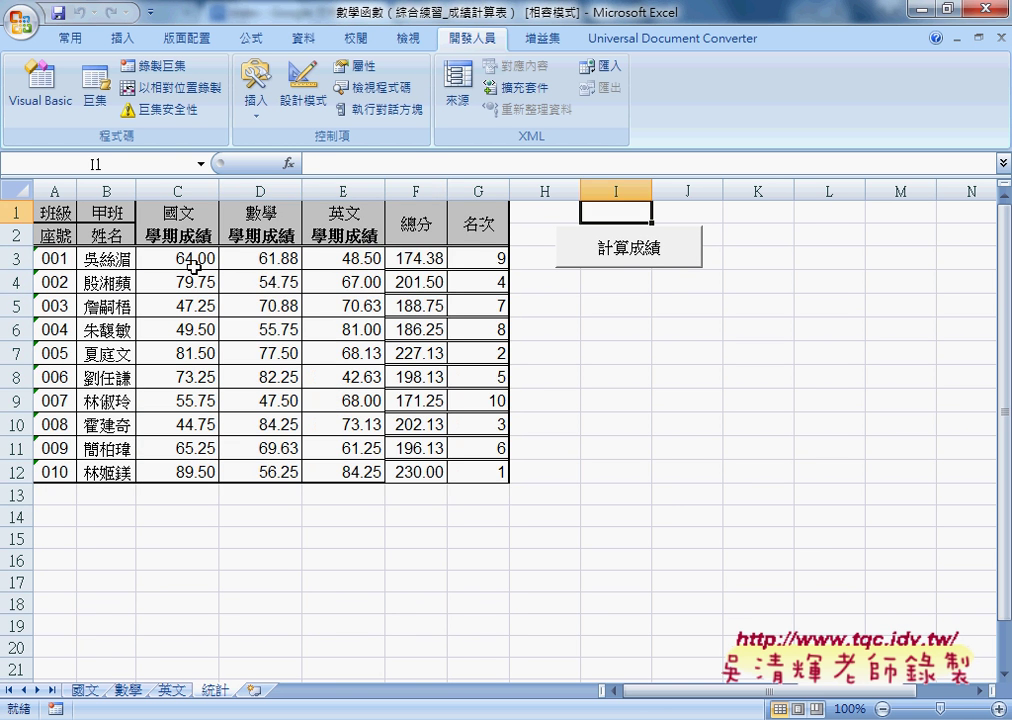
- Clear C3:G12 again and rerun the 計算成績 button to confirm it works
mouse_move(203, 264)
mouse_down()
mouse_move(460, 499)
mouse_move(503, 475)
mouse_up()
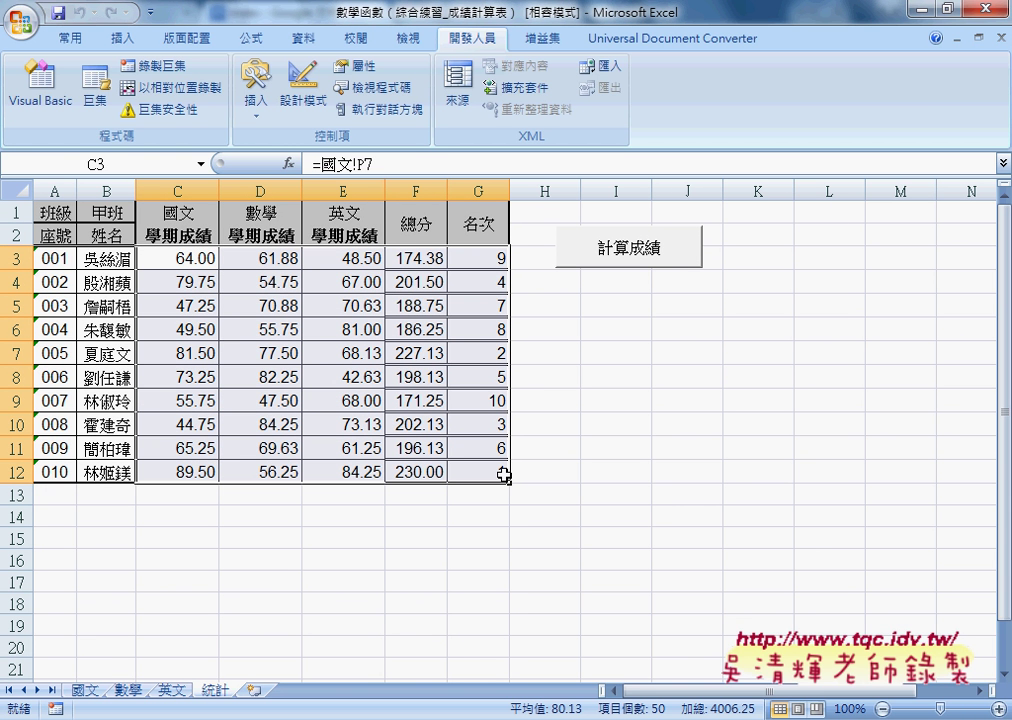
key(Delete)
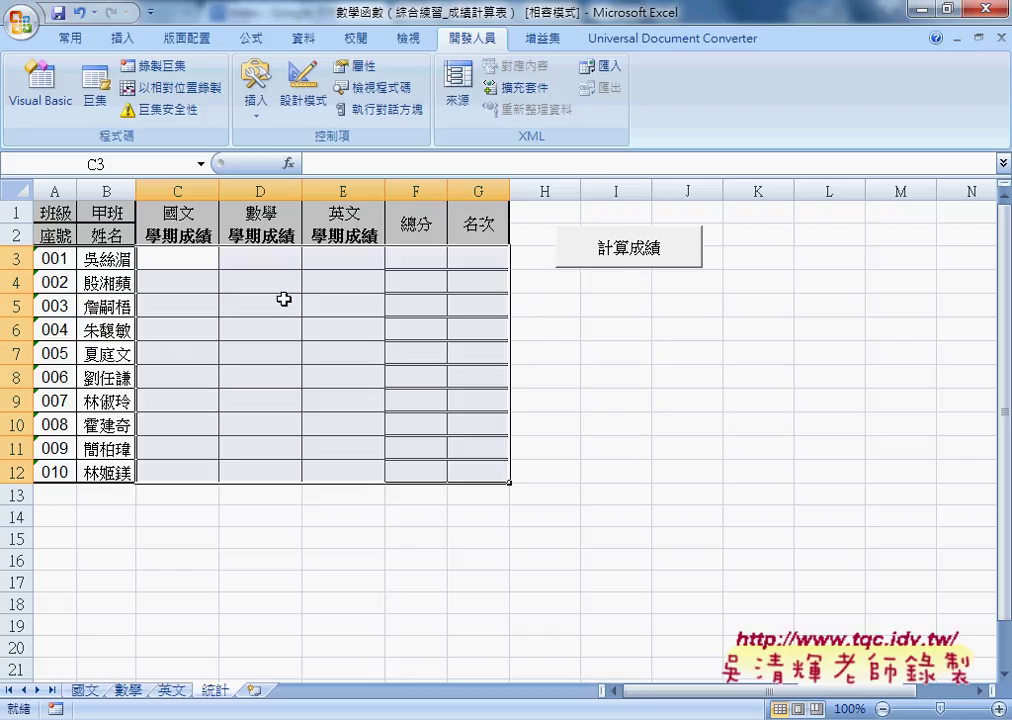
click(167, 261)
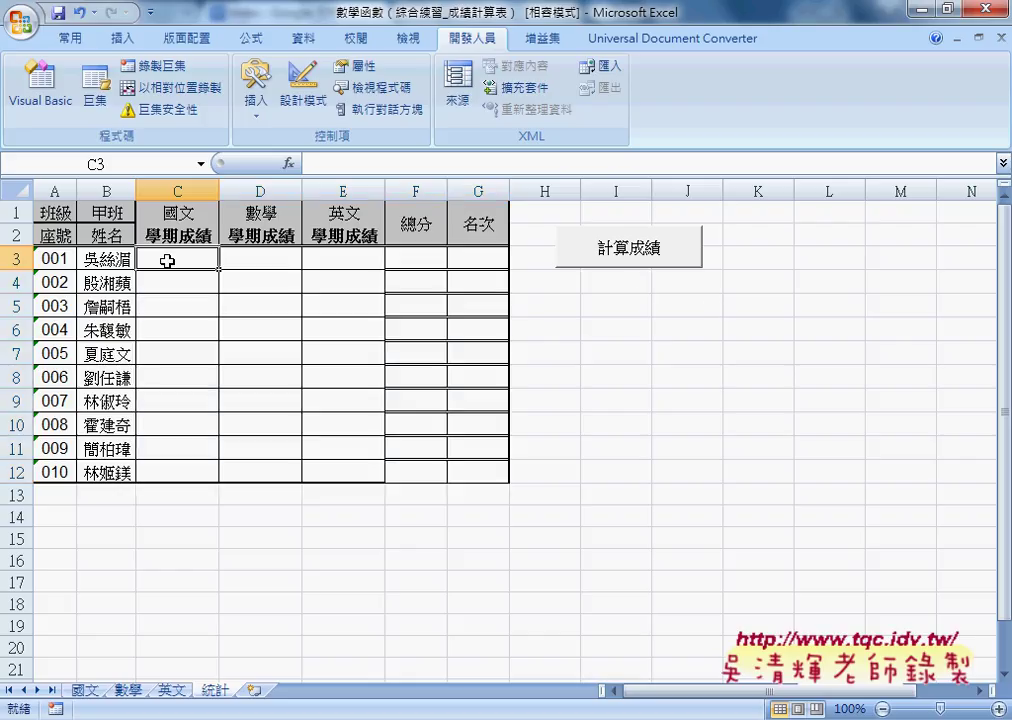
drag(167, 261, 482, 481)
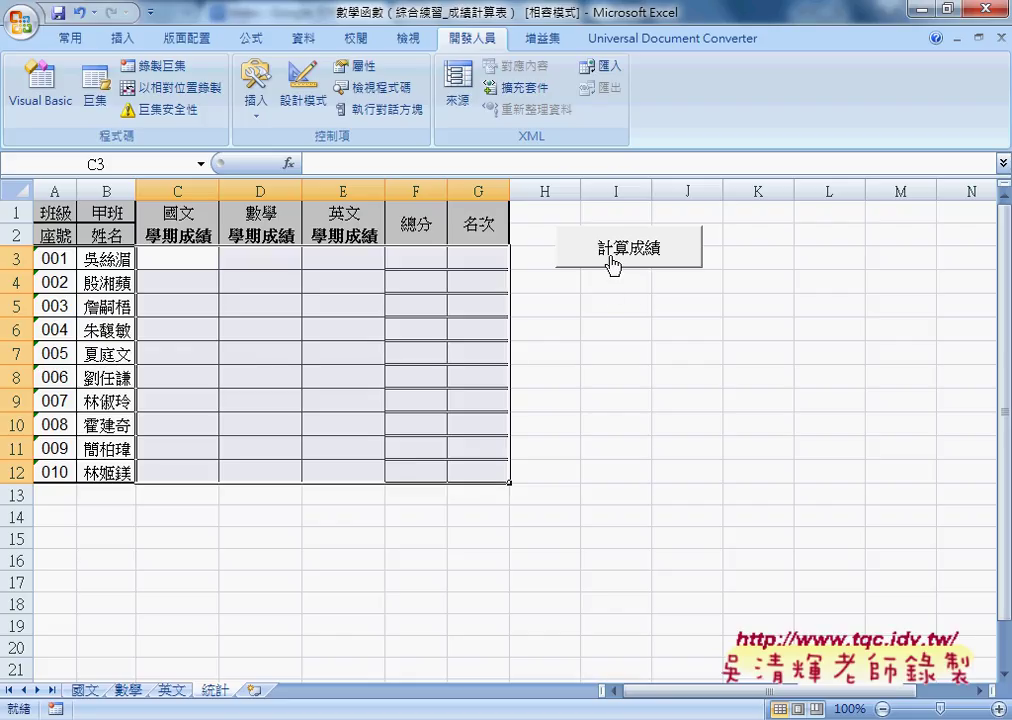
drag(178, 258, 482, 472)
click(638, 254)
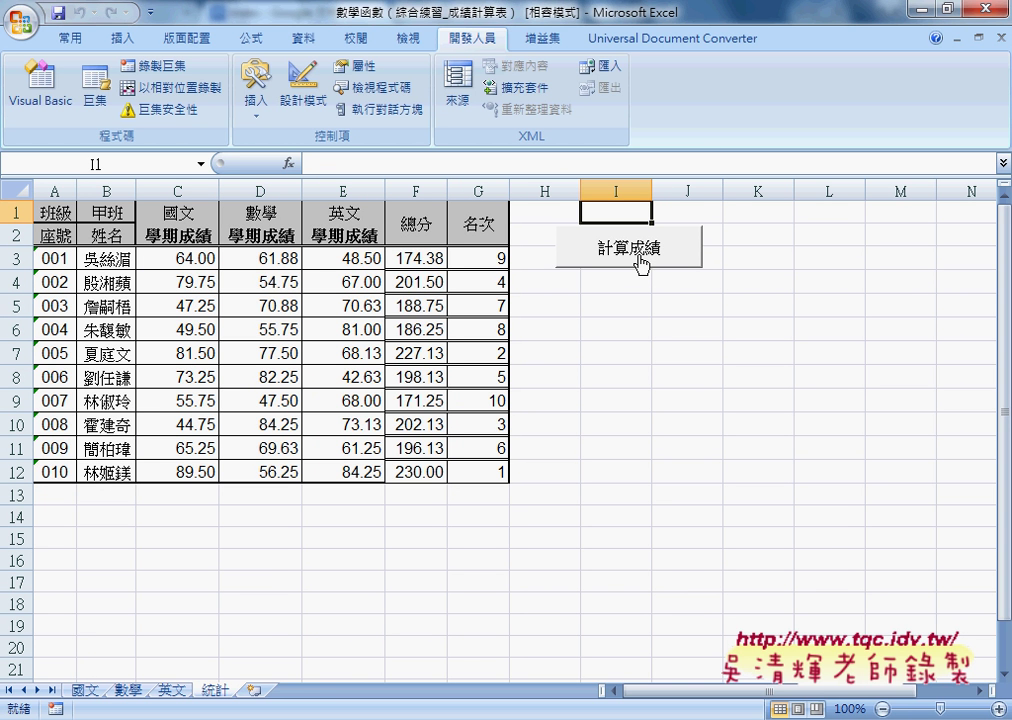
- Scroll through the 計算成績 macro to its 名次 and 取消選取 steps and End Sub
key(alt+Tab)
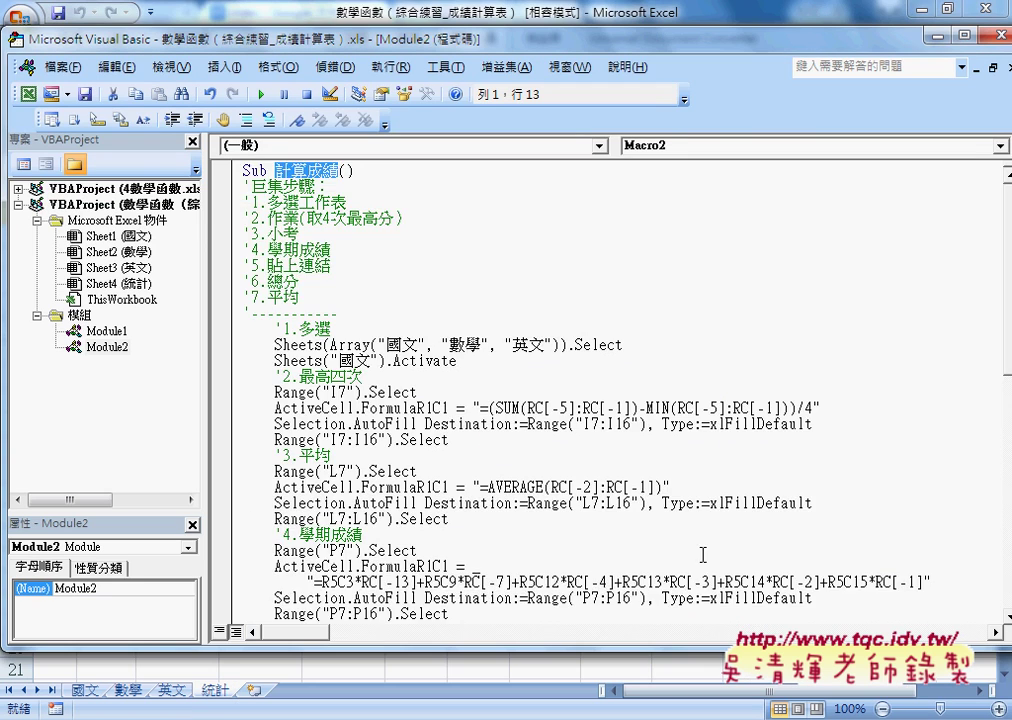
scroll(661, 497, down, 1)
scroll(661, 497, down, 2)
scroll(661, 497, down, 1)
scroll(661, 497, down, 2)
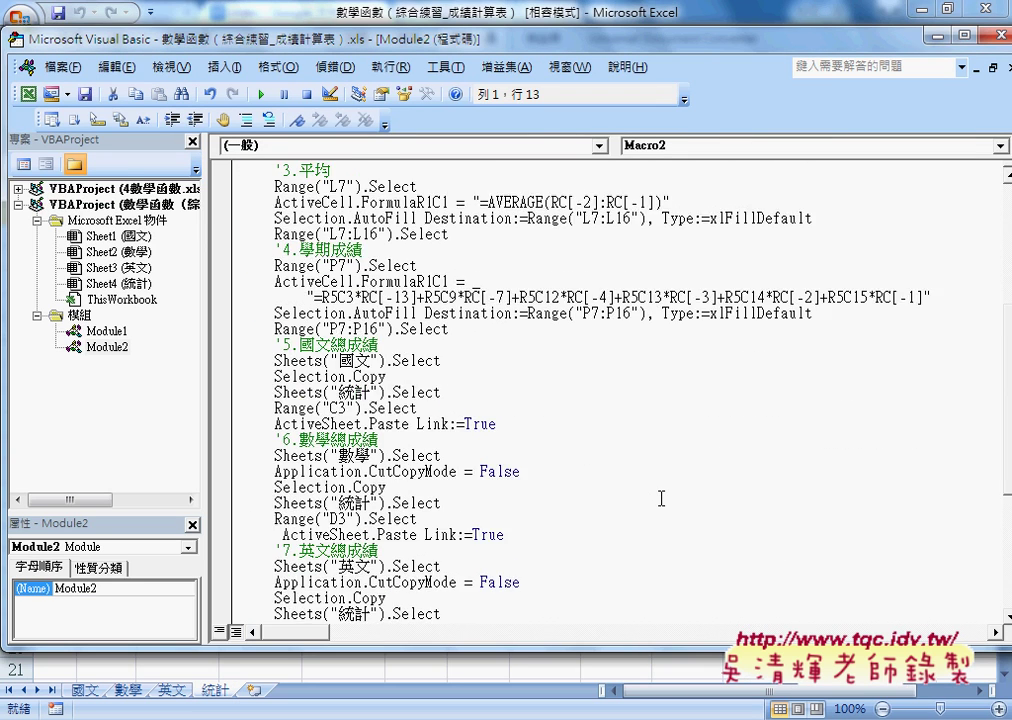
scroll(661, 497, down, 3)
scroll(661, 497, down, 2)
scroll(661, 497, down, 1)
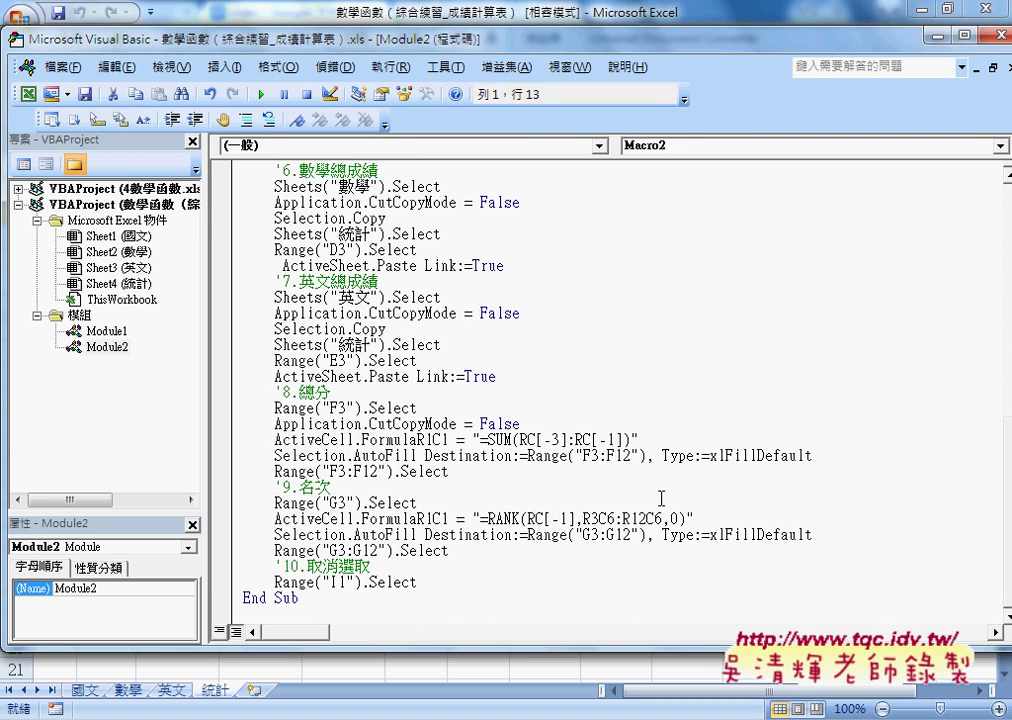